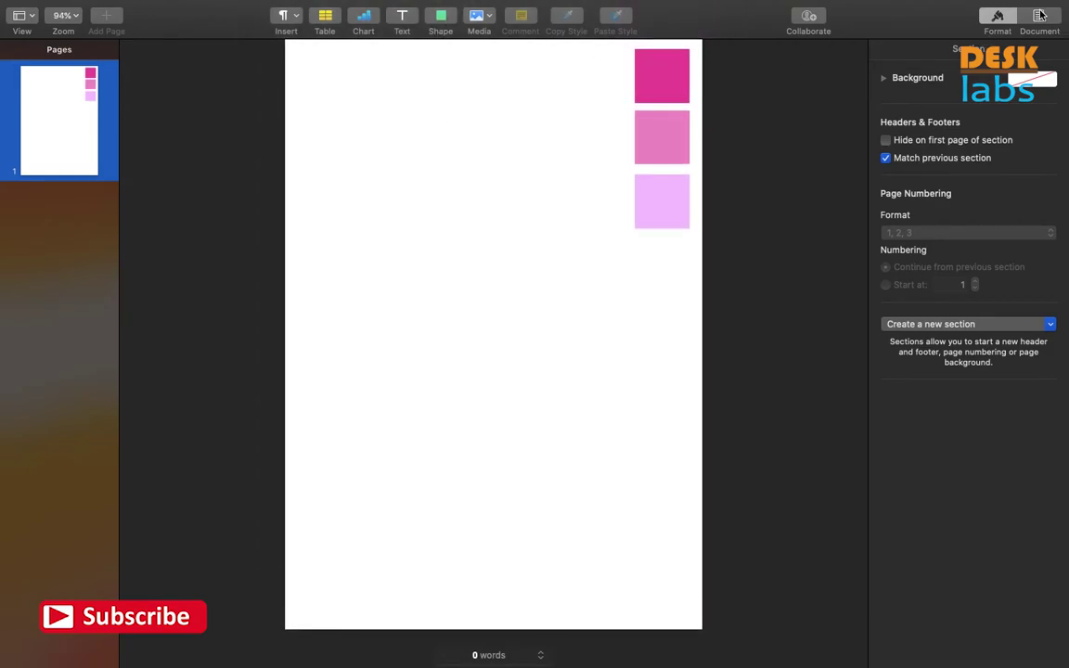
Convert the document to page layout by turning off the document body, and disable the header and footer.
click(1041, 15)
click(887, 382)
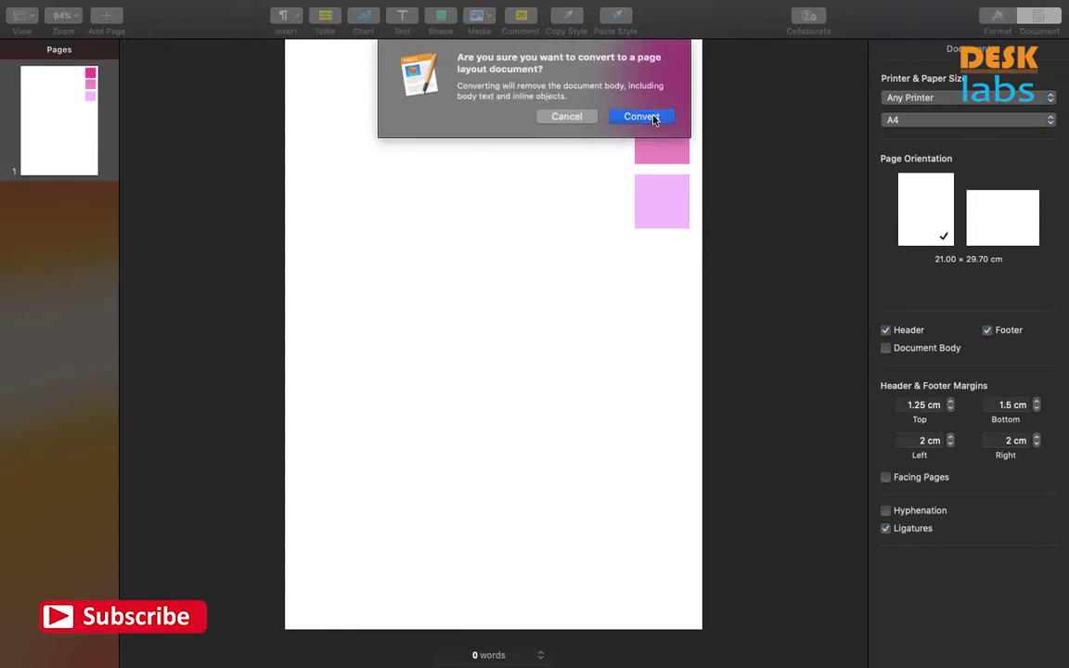
click(643, 117)
click(887, 331)
click(988, 332)
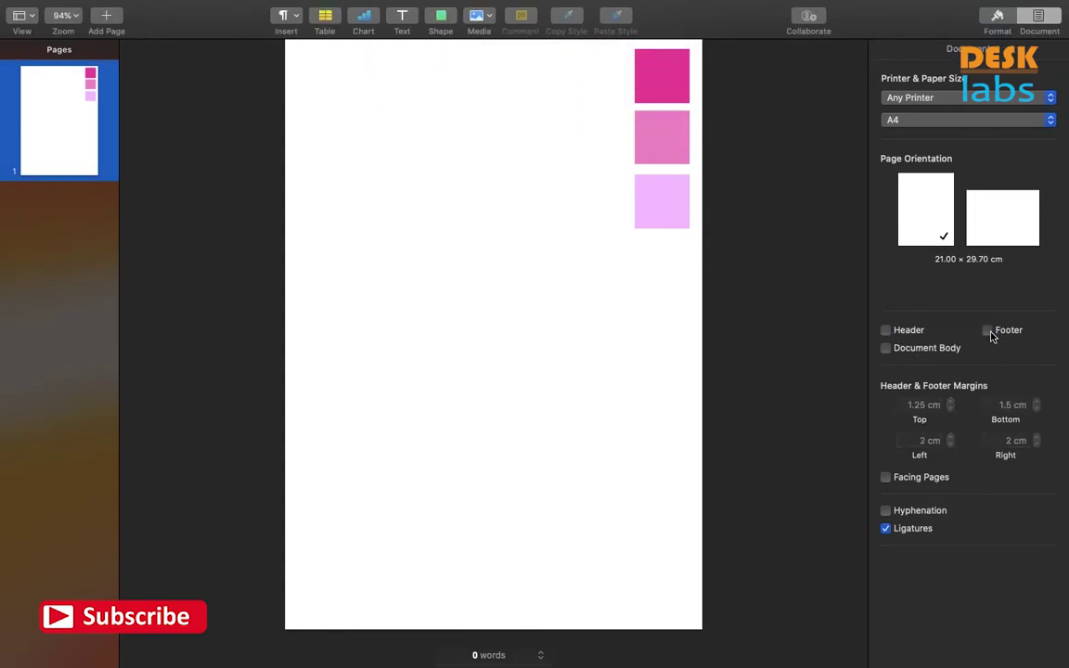
Insert a basic triangle and stretch it into a tall, narrow shape in the middle of the page.
scroll(640, 414, down, 2)
scroll(640, 414, up, 3)
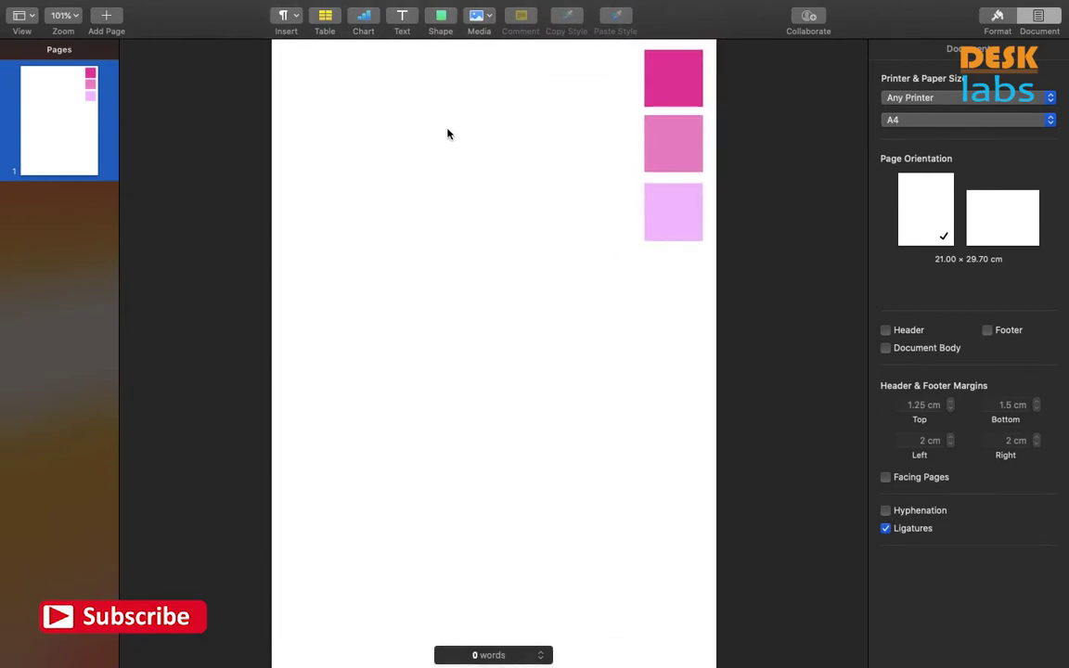
click(442, 15)
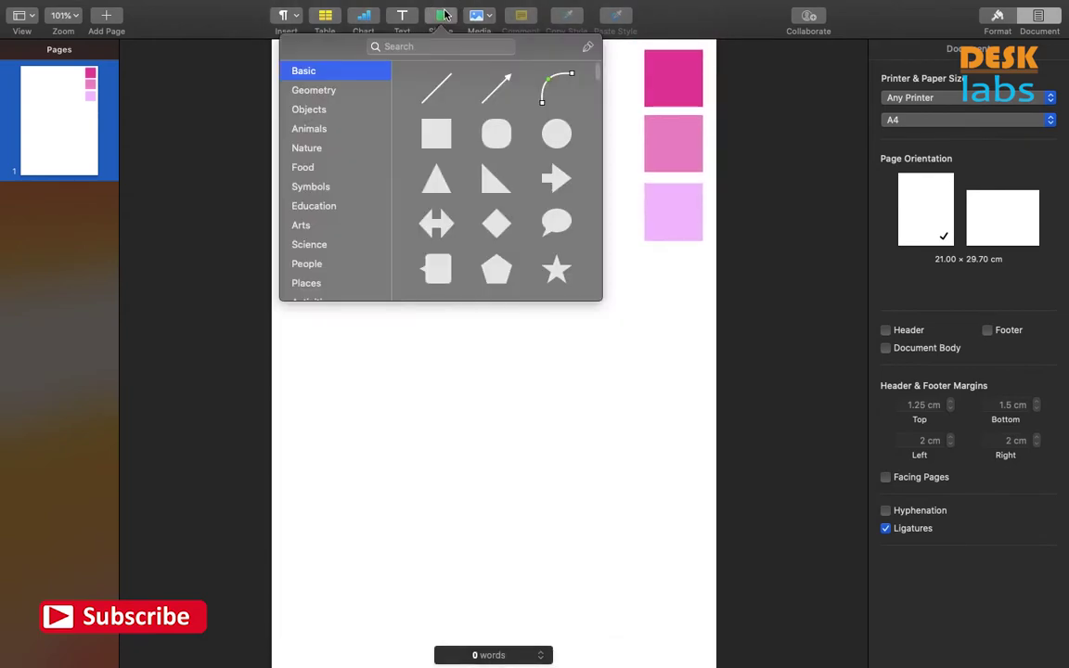
click(436, 185)
drag(494, 316, 494, 184)
drag(530, 288, 568, 288)
mouse_move(511, 183)
mouse_down()
mouse_move(508, 147)
mouse_move(509, 195)
mouse_up()
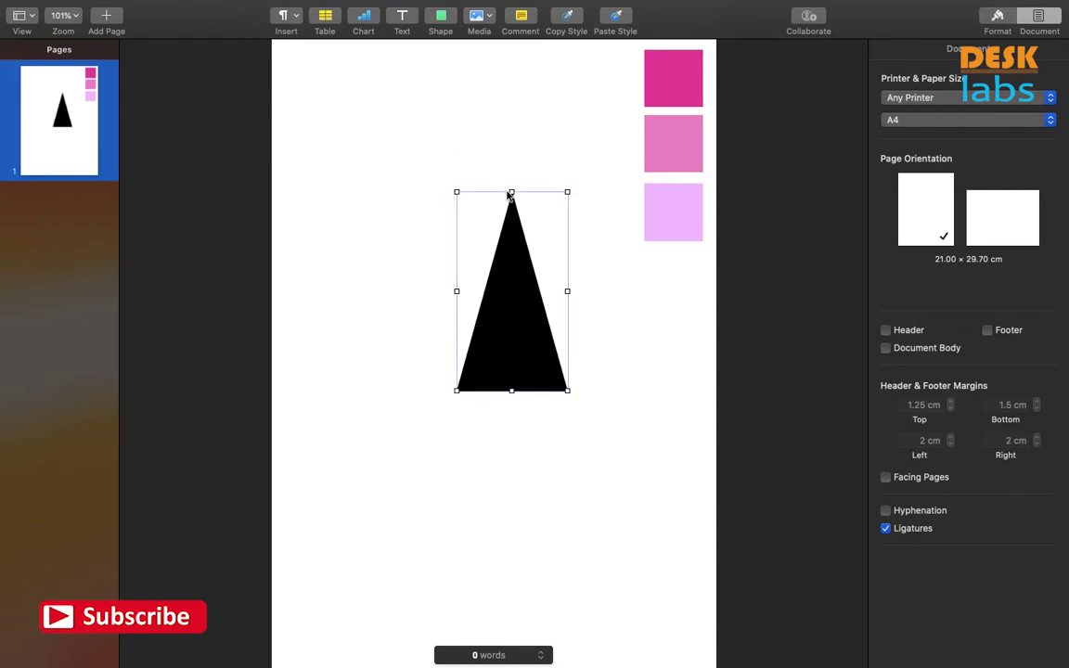
mouse_move(567, 291)
mouse_down()
mouse_move(590, 292)
mouse_move(580, 298)
mouse_up()
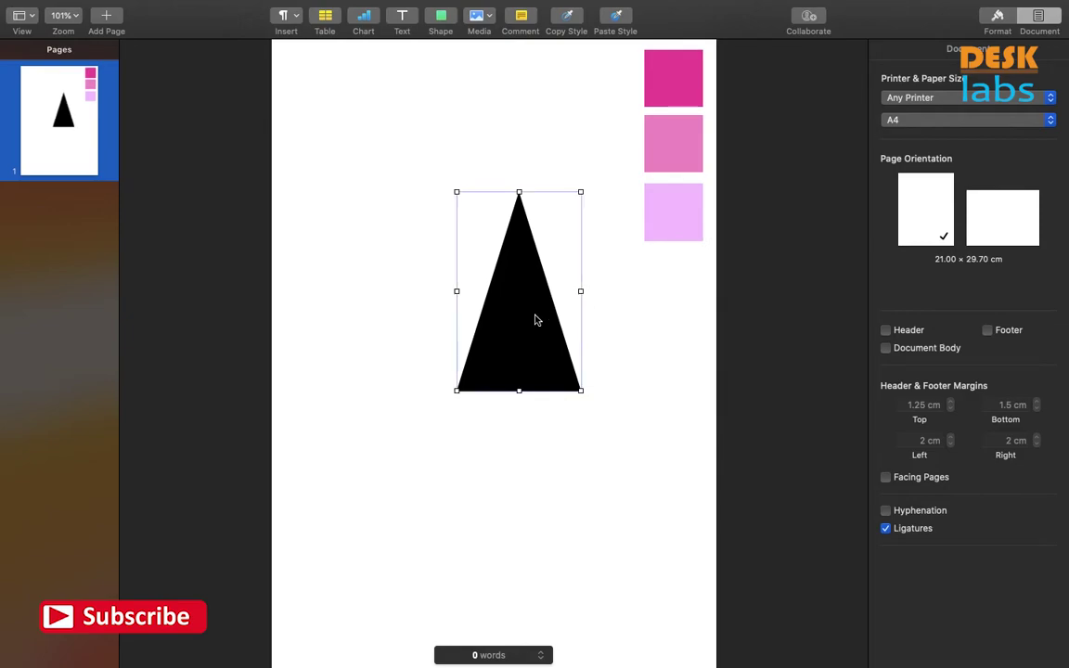
Make the triangle's points editable and bow both of its slanted sides outward.
right_click(534, 320)
click(583, 466)
drag(550, 295, 574, 288)
mouse_move(470, 302)
mouse_down()
mouse_move(476, 292)
mouse_move(463, 289)
mouse_up()
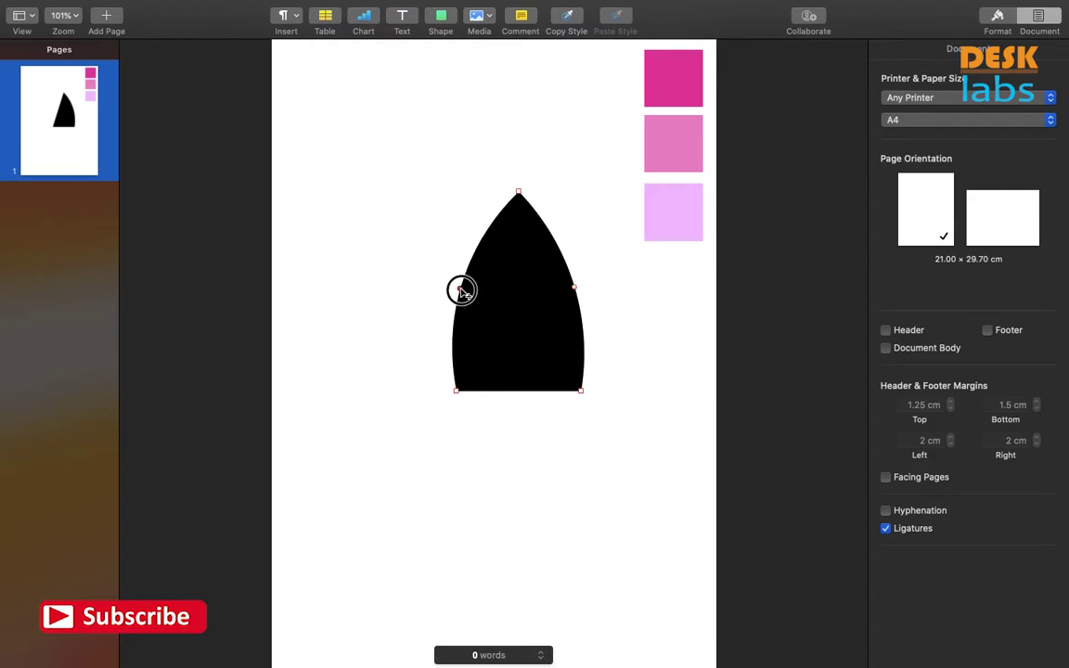
Pull the base's midpoint down to a sharp tip and smooth both lower corners to form a pointed petal.
drag(519, 389, 523, 454)
double_click(528, 450)
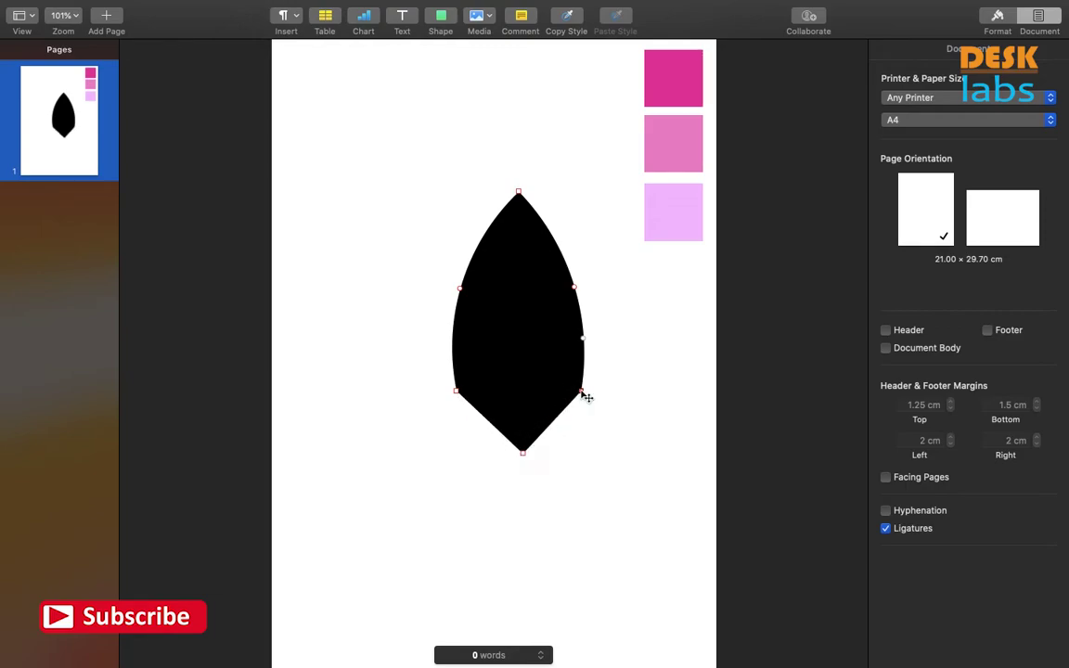
double_click(582, 392)
double_click(459, 392)
drag(524, 456, 521, 483)
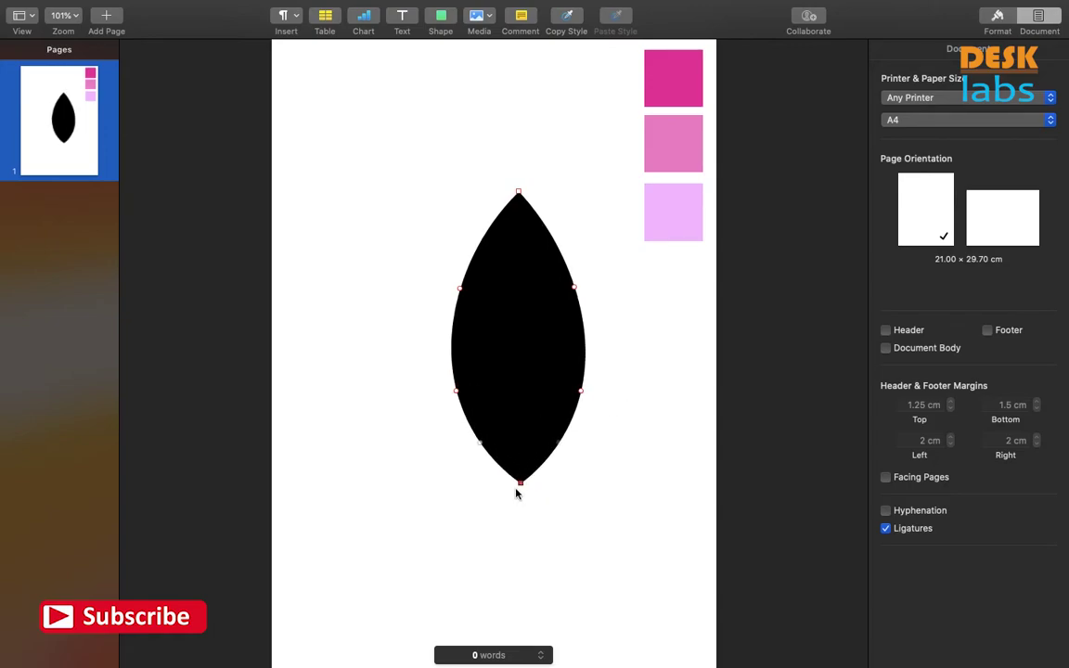
click(608, 447)
Fill the petal with the dark pink sampled from the first colour swatch.
click(549, 407)
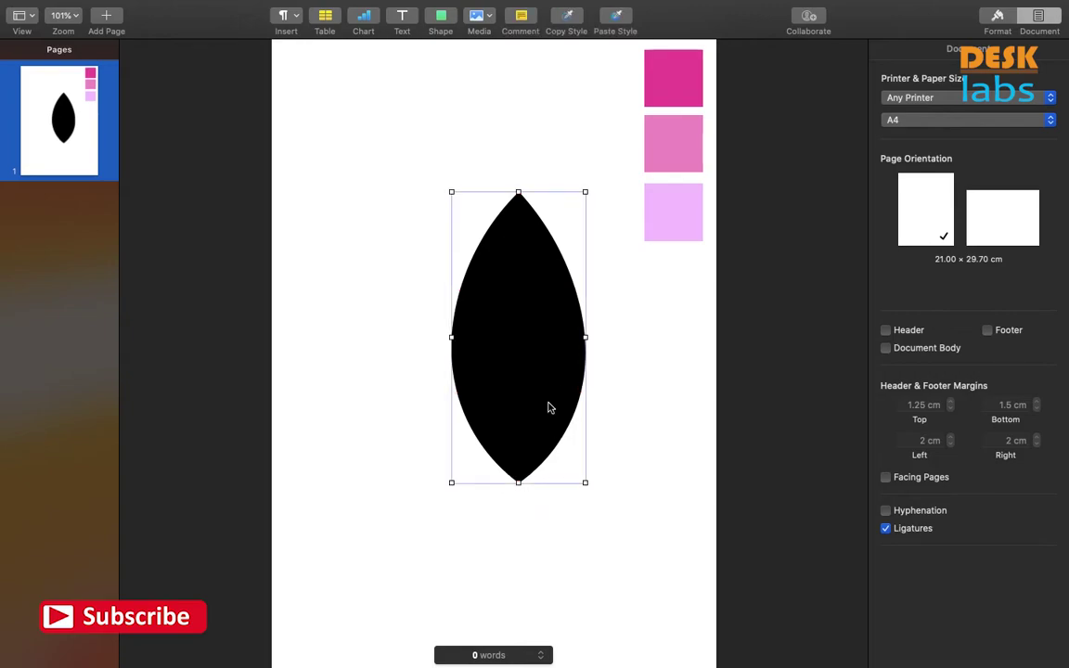
click(1000, 29)
click(921, 261)
click(740, 512)
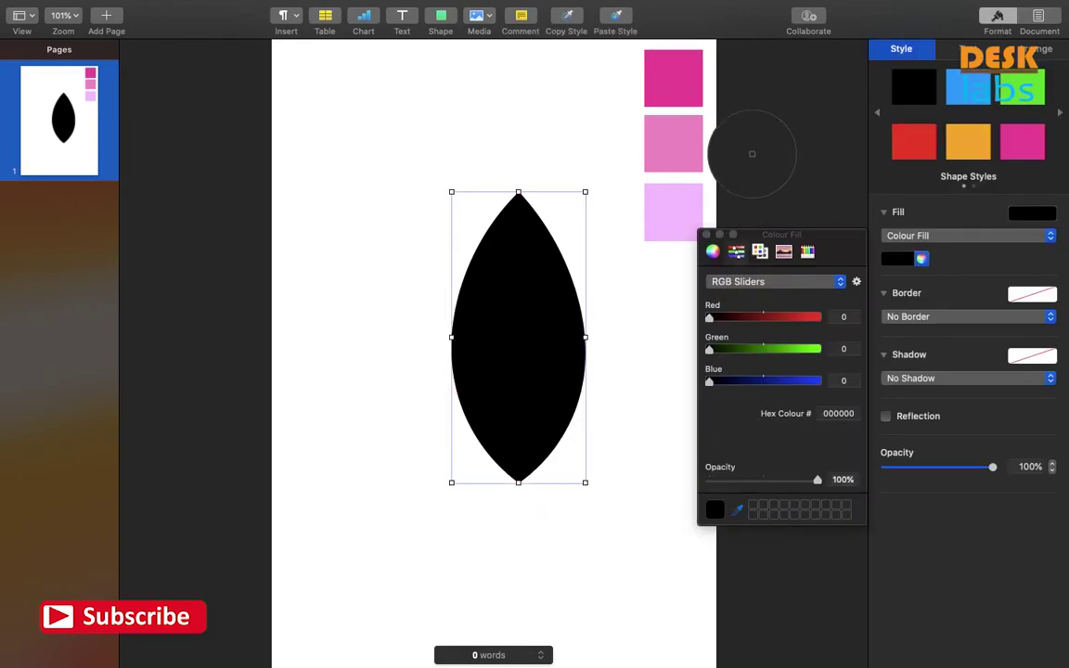
click(672, 87)
click(706, 236)
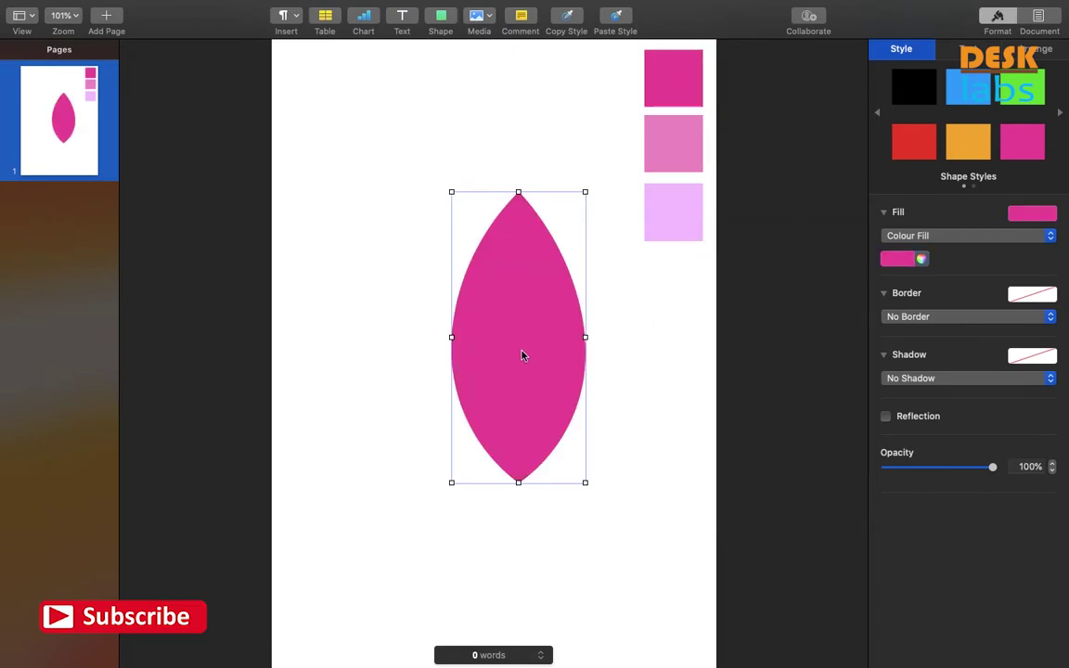
click(447, 19)
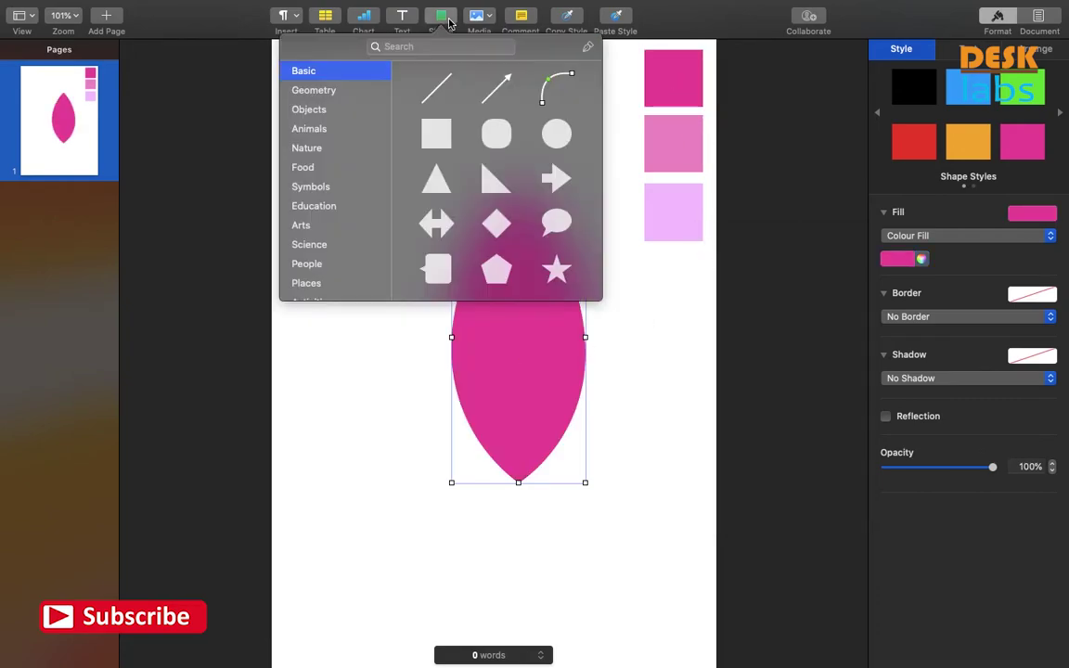
click(588, 48)
scroll(549, 162, up, 5)
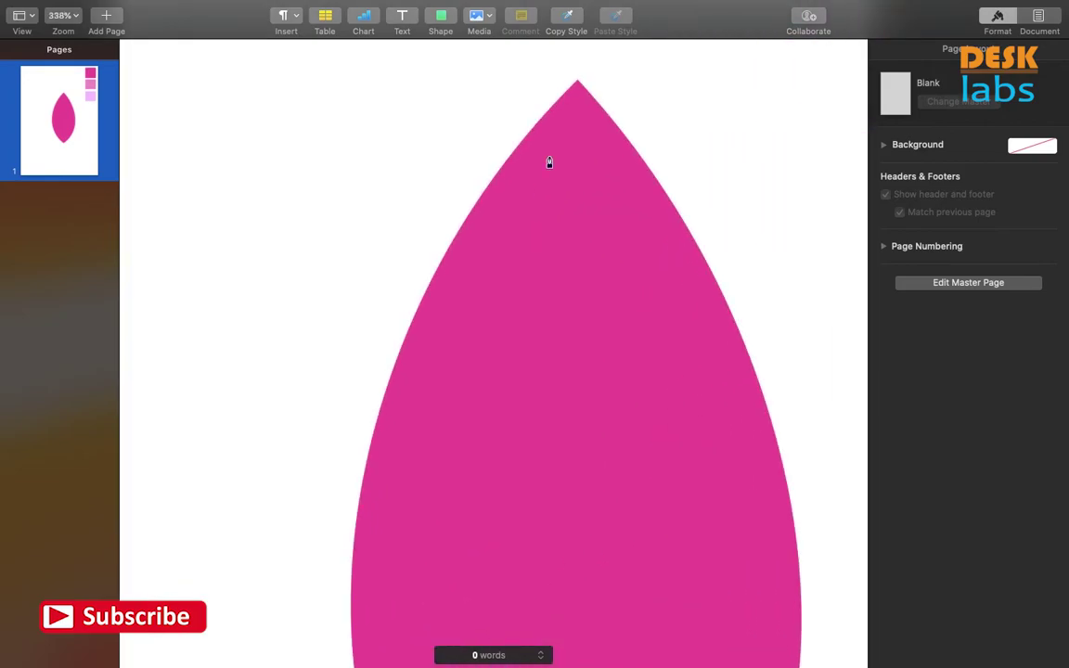
click(579, 84)
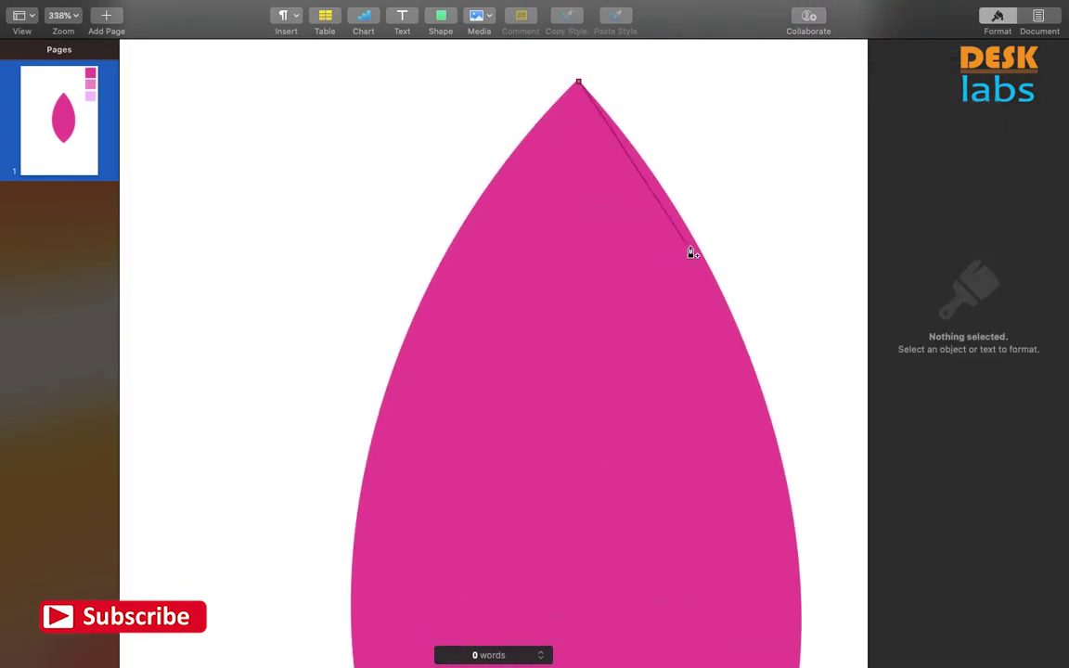
click(735, 325)
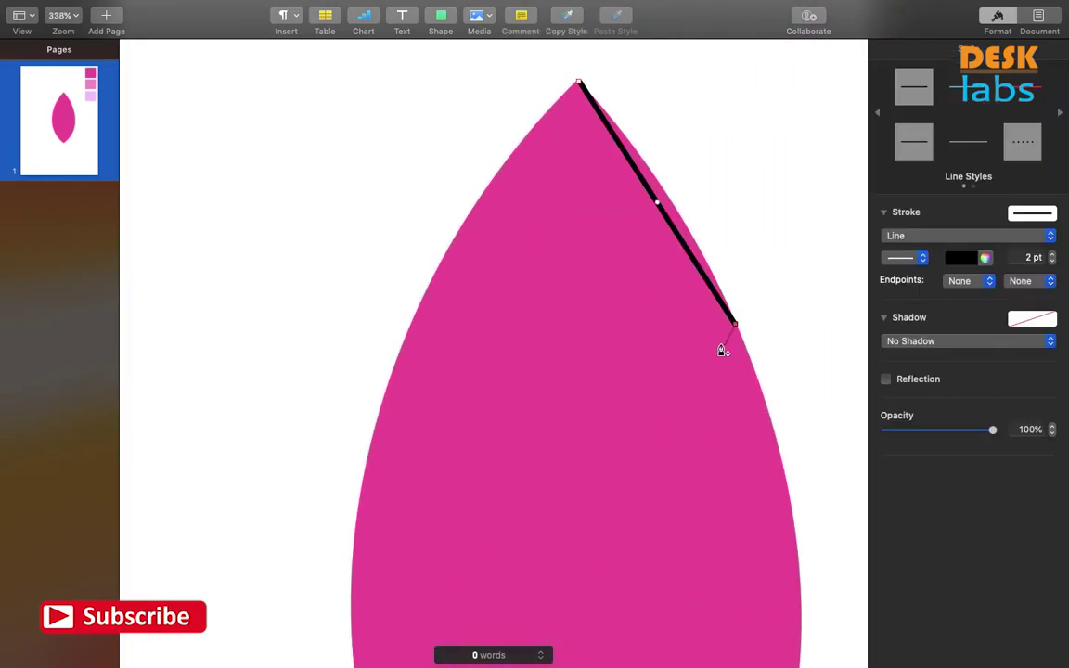
key(super+z)
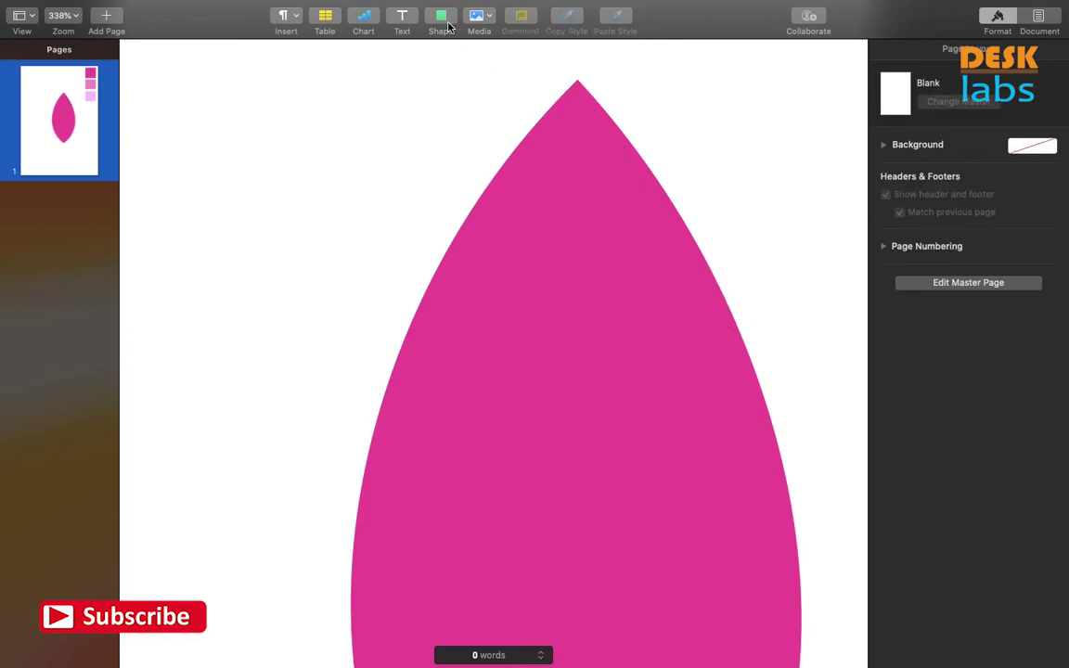
Draw a closed Pen outline over the petal's upper tip, following its right edge and curving across its width.
click(577, 86)
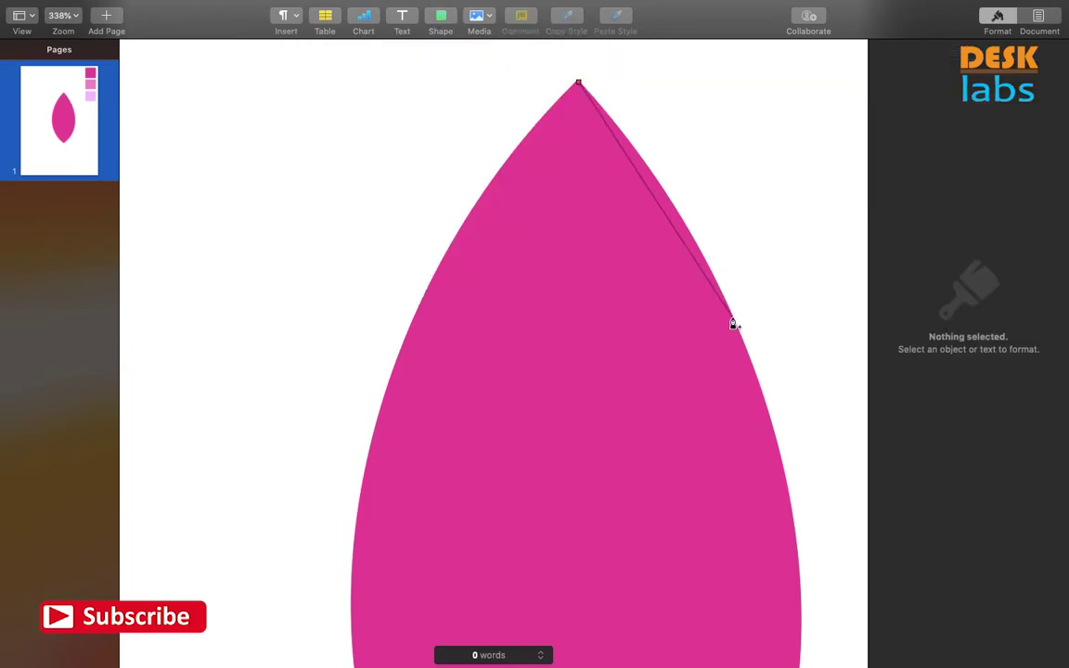
click(733, 322)
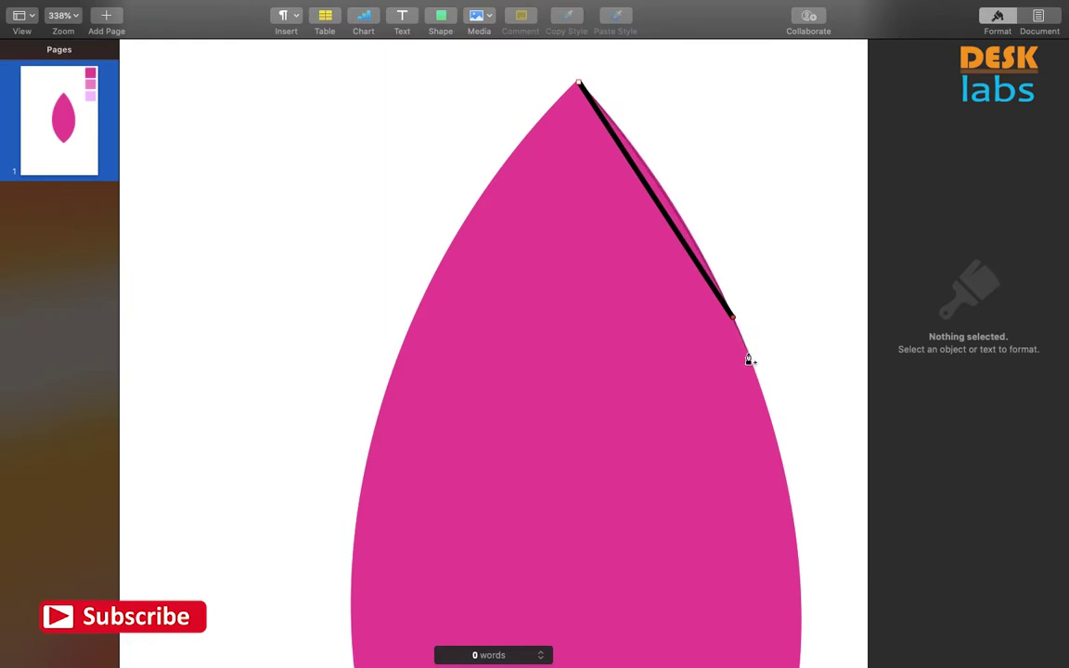
click(749, 355)
drag(491, 352, 498, 355)
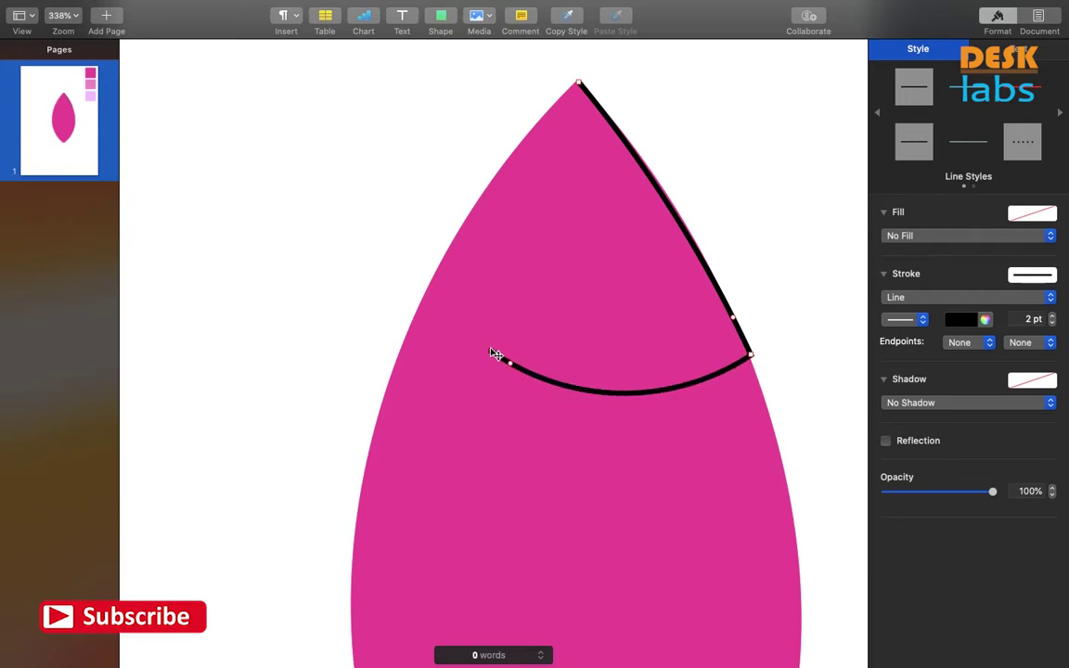
click(579, 87)
Bow the tip outline's left side outward, deepen its lower curve and align its lower corners with the petal.
drag(534, 220, 495, 223)
drag(492, 350, 486, 357)
drag(630, 372, 627, 396)
mouse_move(513, 370)
mouse_down()
mouse_move(494, 365)
mouse_move(499, 372)
mouse_up()
drag(750, 355, 747, 358)
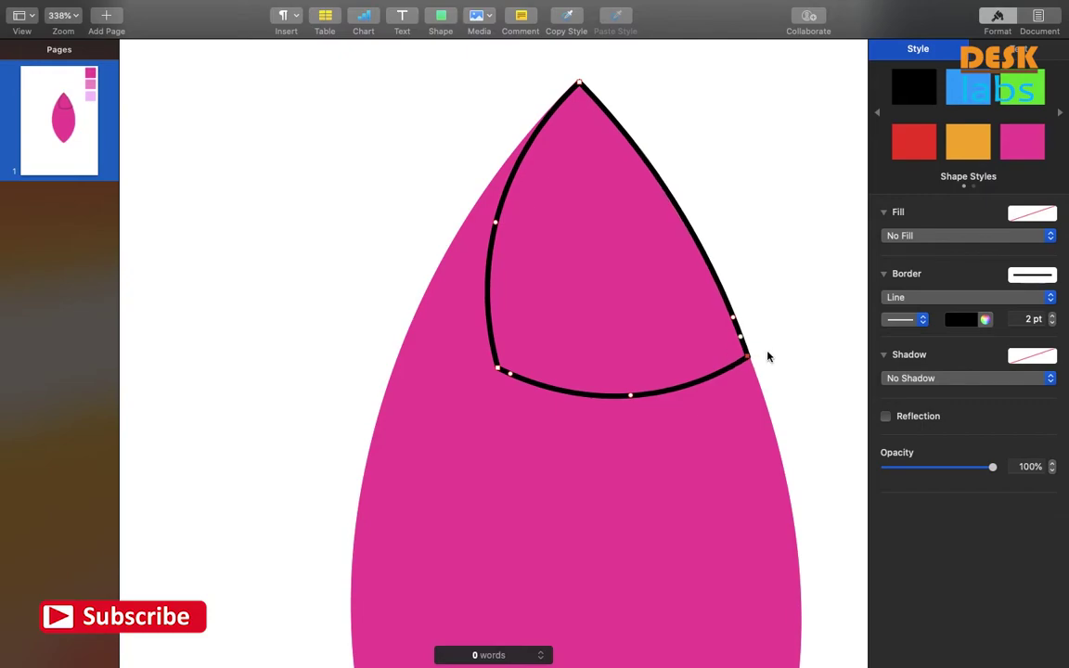
Remove the tip shape's border and give it a Colour Fill.
click(1002, 297)
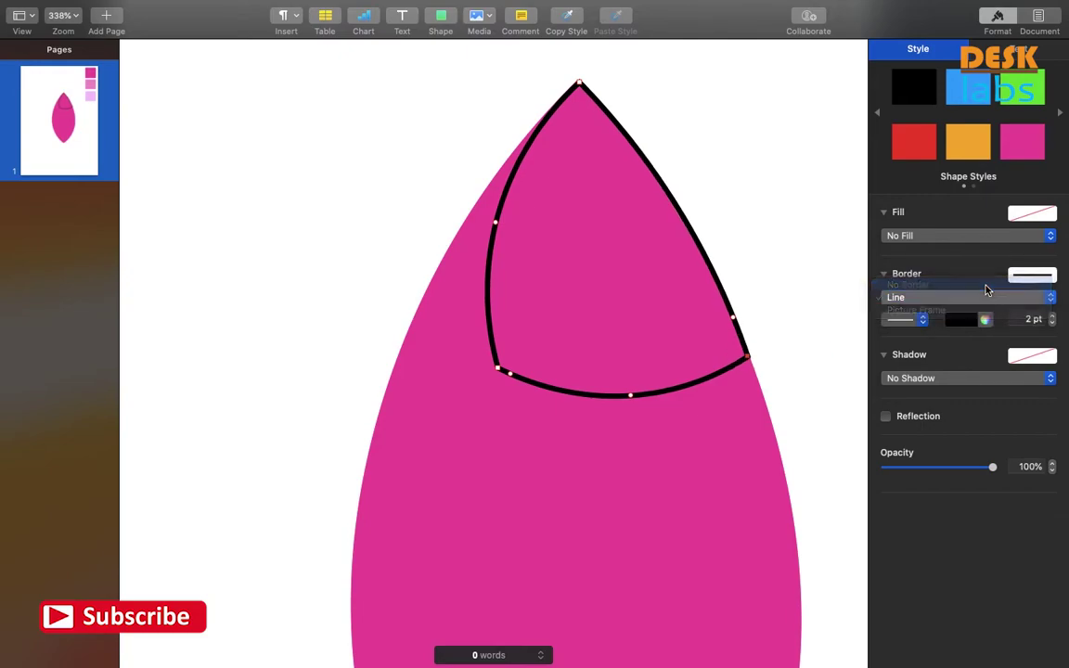
click(986, 286)
click(1028, 276)
click(962, 235)
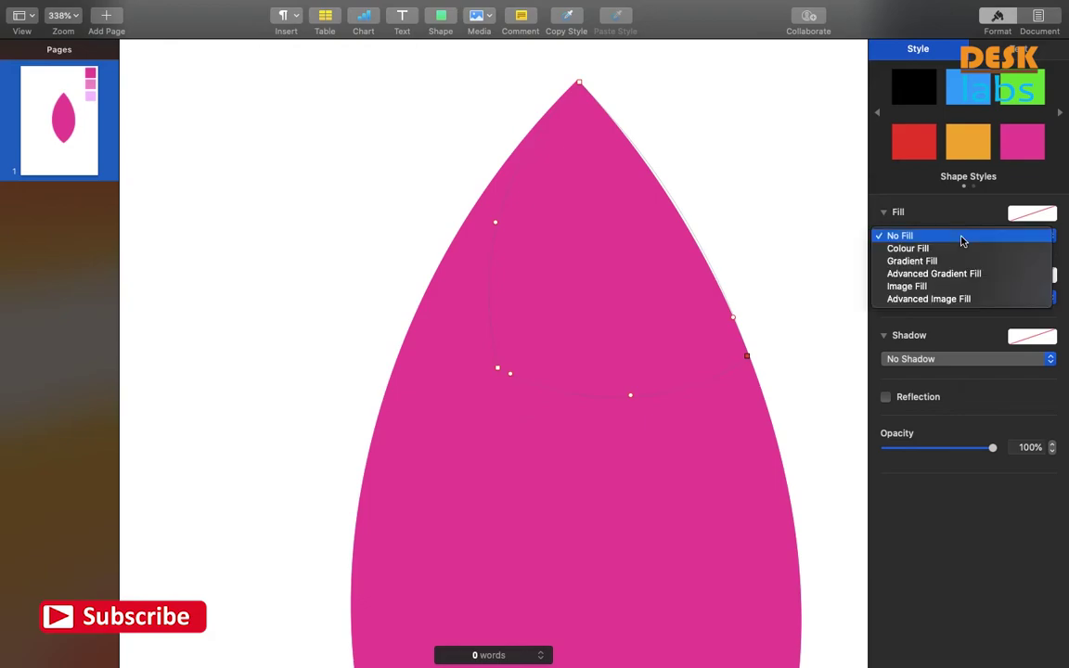
click(957, 247)
click(921, 259)
click(738, 510)
key(Escape)
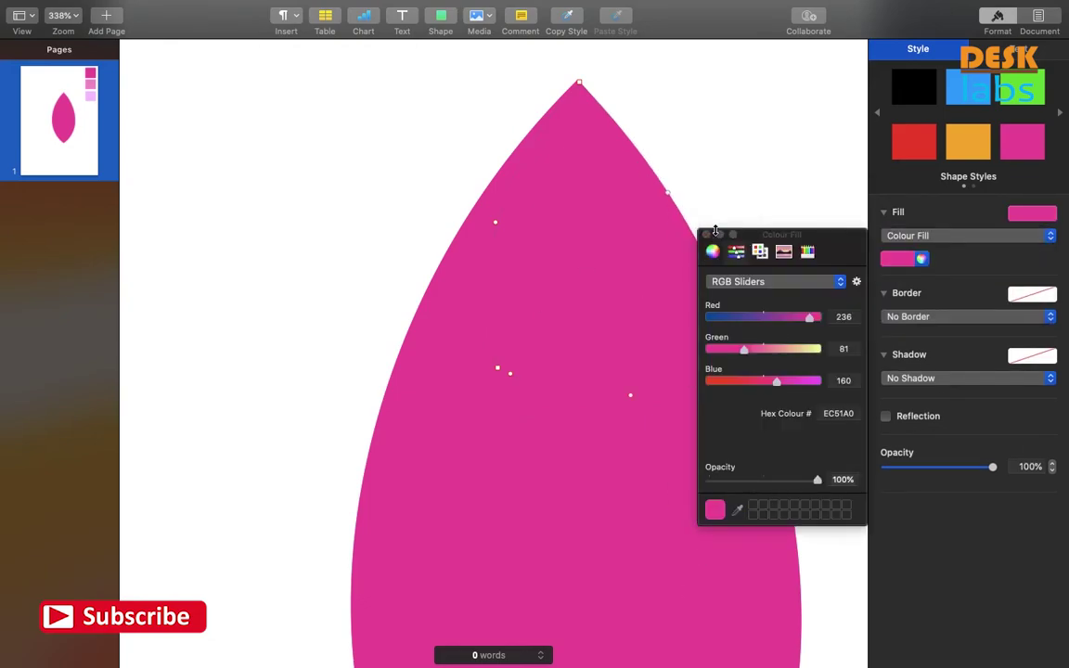
click(706, 234)
Fill the tip shape with the medium pink sampled from the second colour swatch.
scroll(794, 258, down, 5)
scroll(796, 259, down, 2)
click(921, 259)
click(738, 511)
click(748, 148)
click(705, 235)
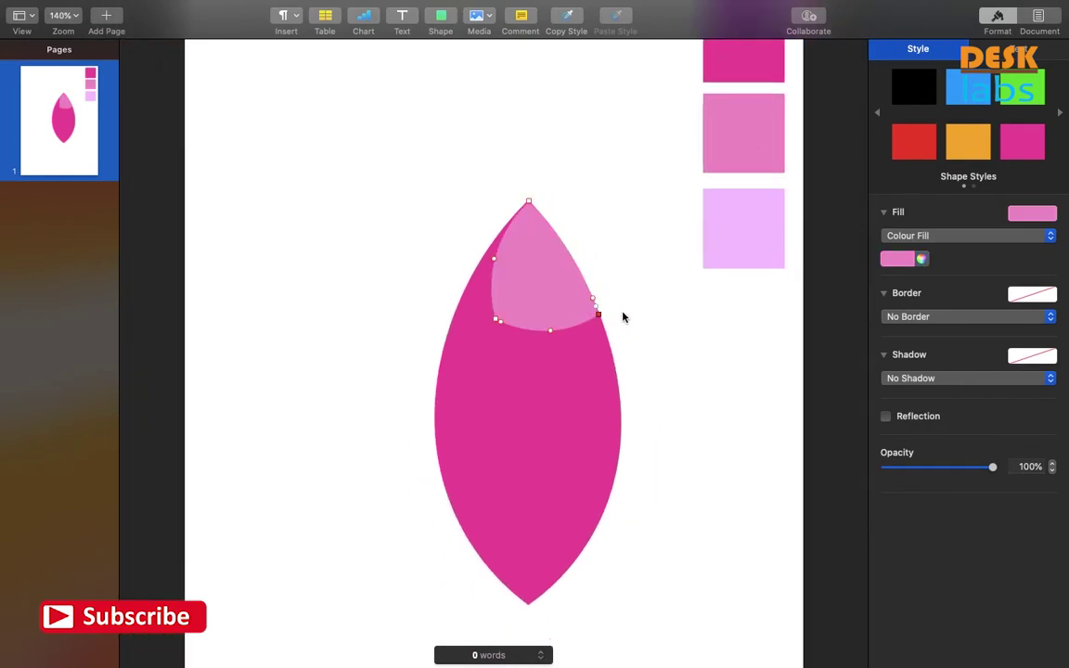
Nudge the medium pink tip shape slightly upward to match the petal's outline.
click(623, 317)
scroll(623, 317, up, 5)
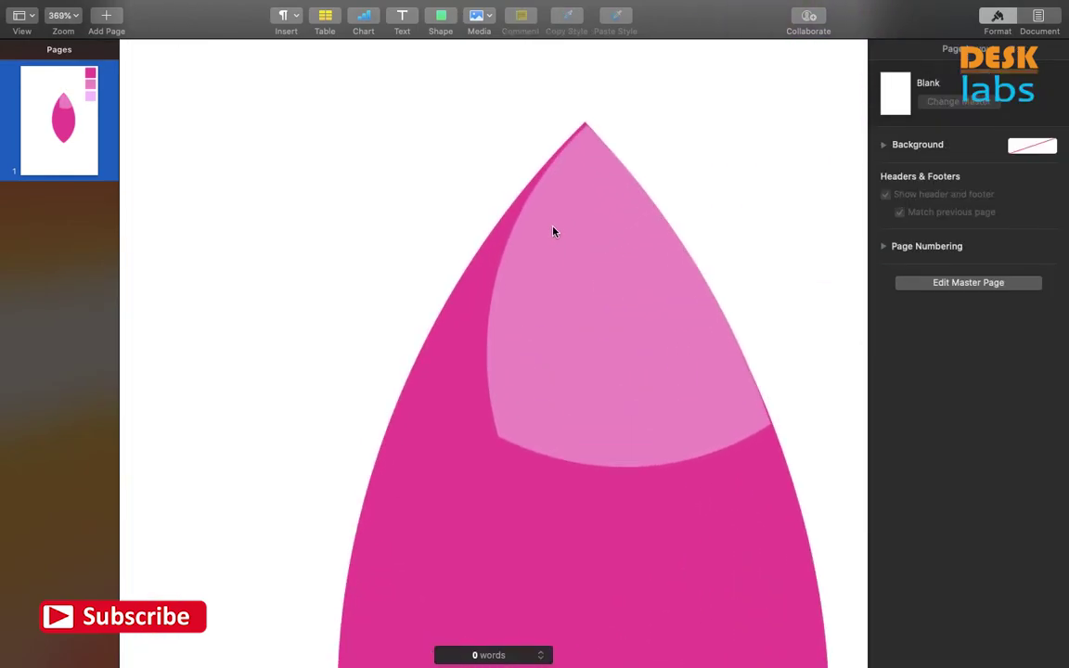
click(539, 215)
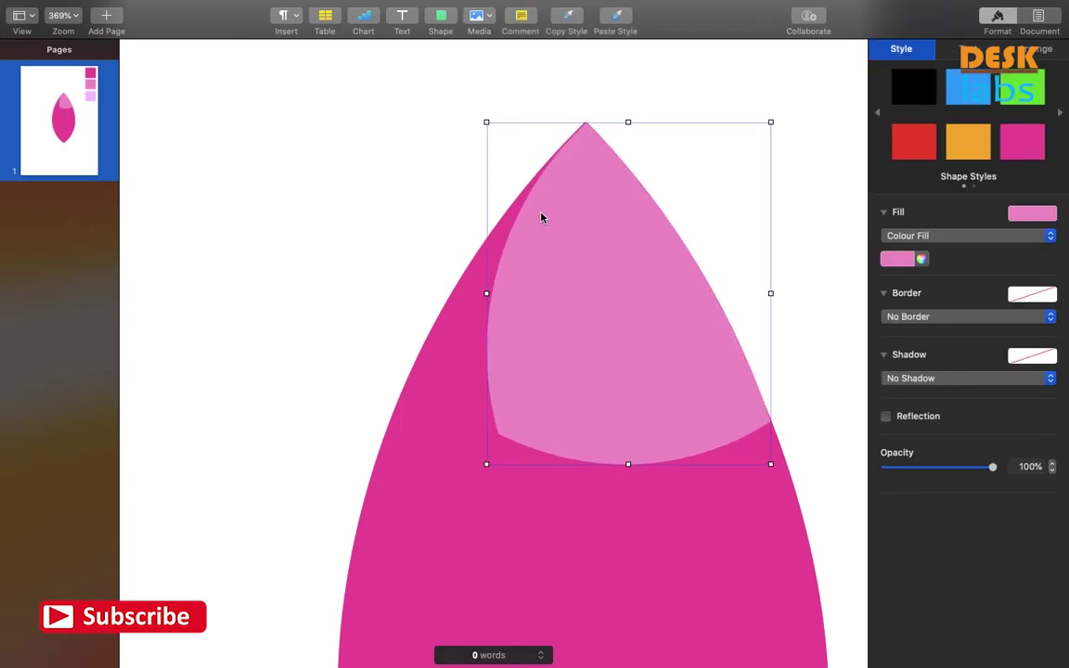
click(285, 274)
Apply an Advanced Gradient Fill to the large petal, running horizontally at about 359.2°, with the end colour stop moved inward.
scroll(285, 274, down, 5)
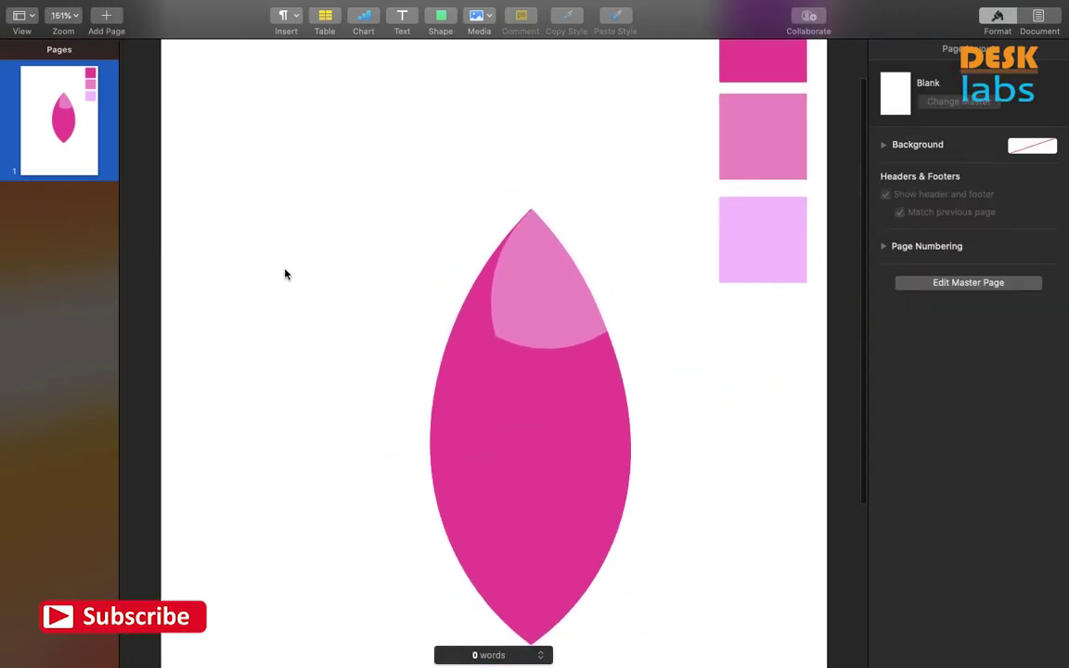
click(544, 394)
click(936, 235)
click(941, 261)
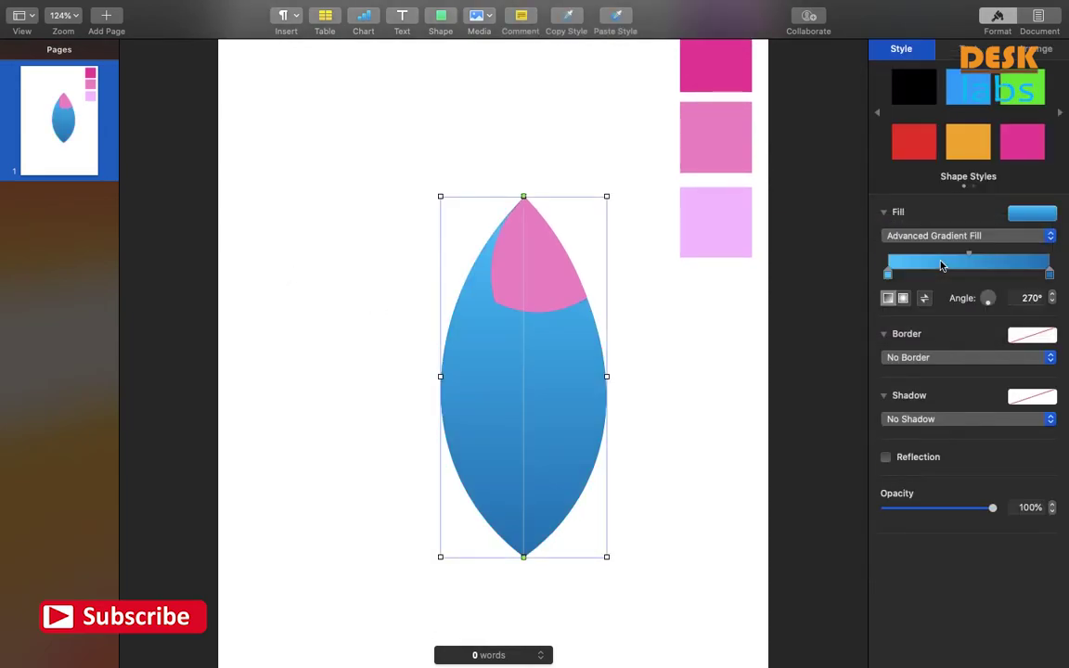
drag(989, 307, 998, 303)
mouse_move(612, 375)
mouse_down()
mouse_move(676, 401)
mouse_move(610, 394)
mouse_move(608, 381)
mouse_up()
drag(1049, 274, 1021, 275)
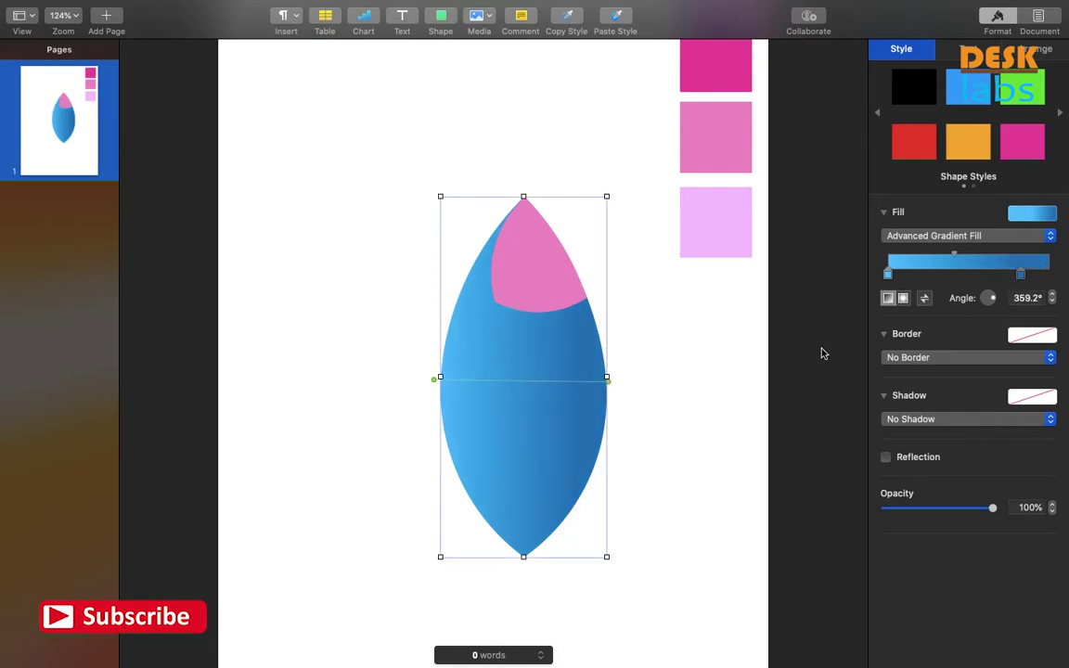
Colour the petal's gradient from the dark pink swatch to dark grey 2F2D2E and extend its end point beyond the petal's right edge.
double_click(888, 275)
click(738, 509)
click(726, 73)
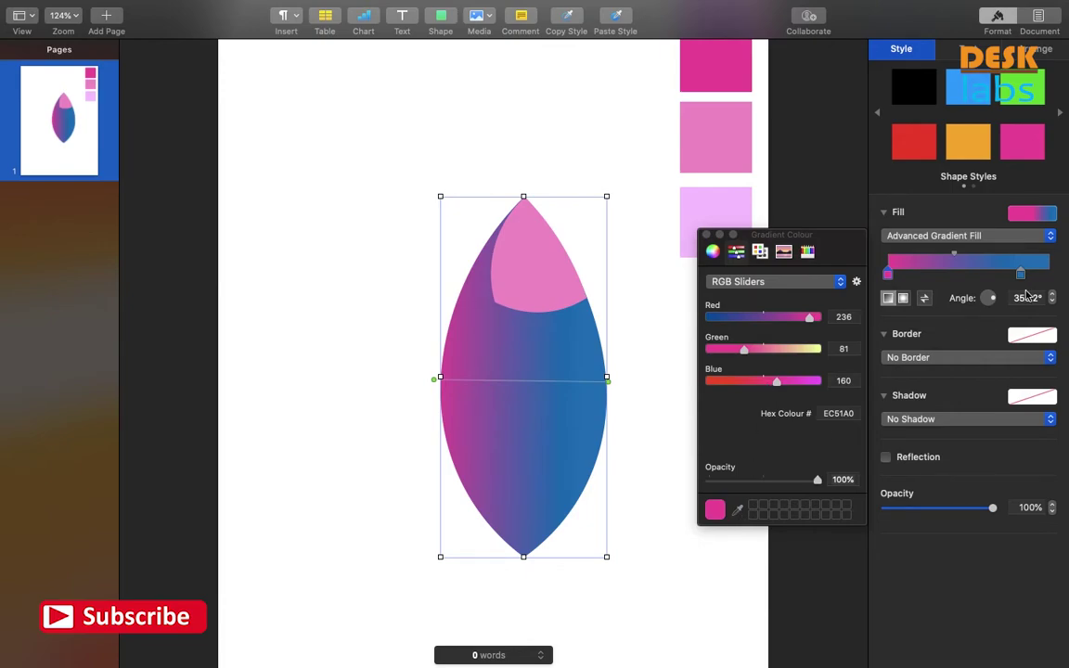
click(1022, 274)
click(738, 510)
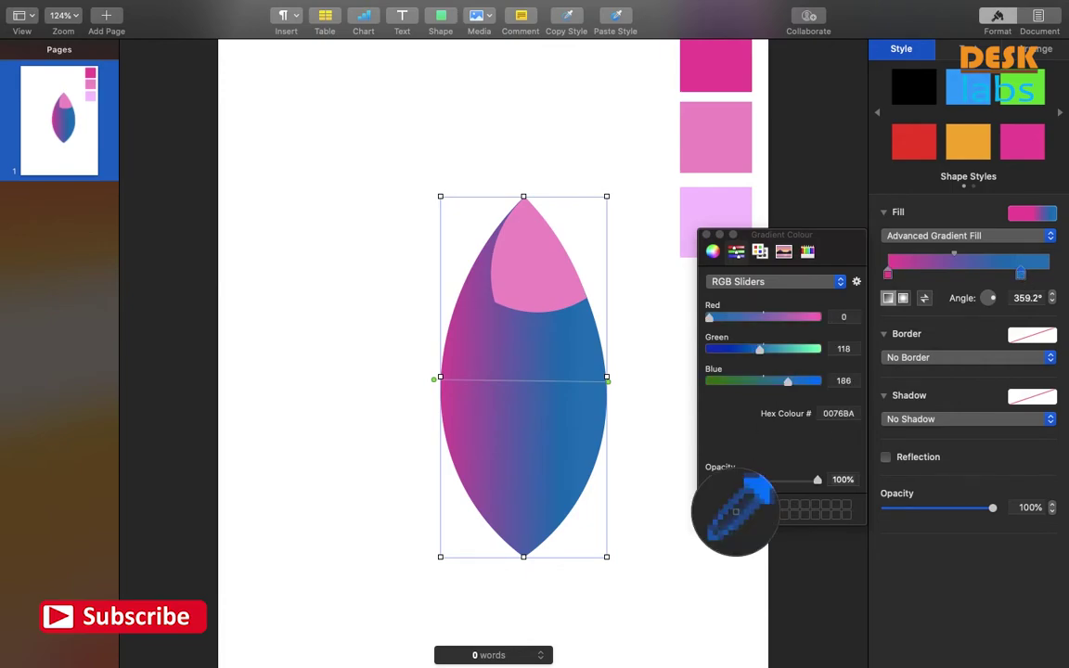
click(733, 422)
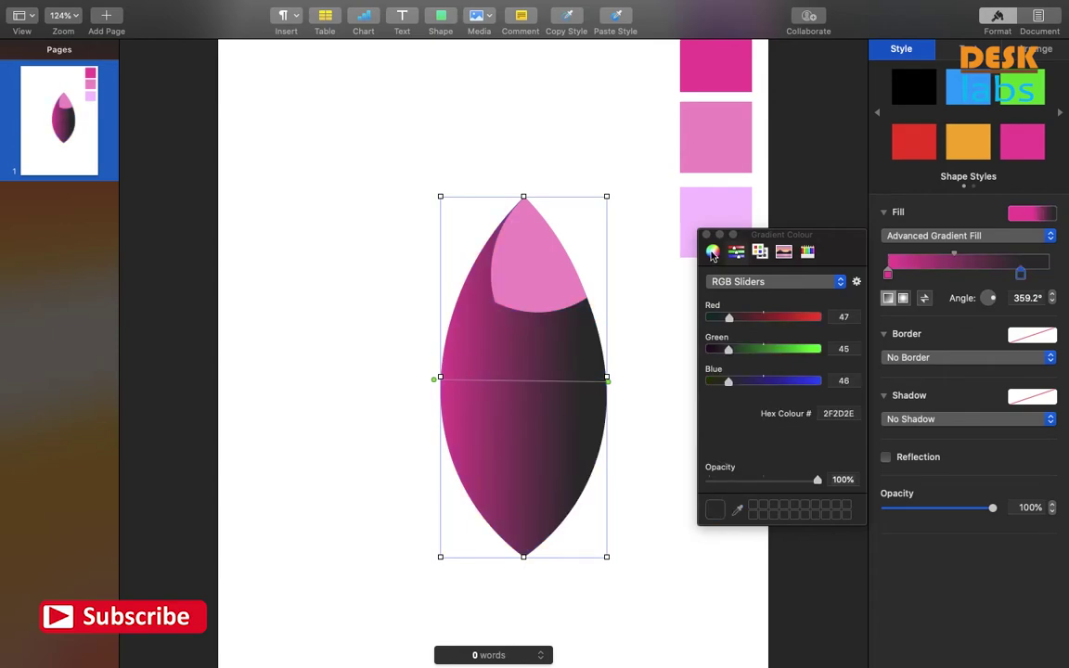
click(706, 234)
drag(609, 379, 656, 379)
click(647, 457)
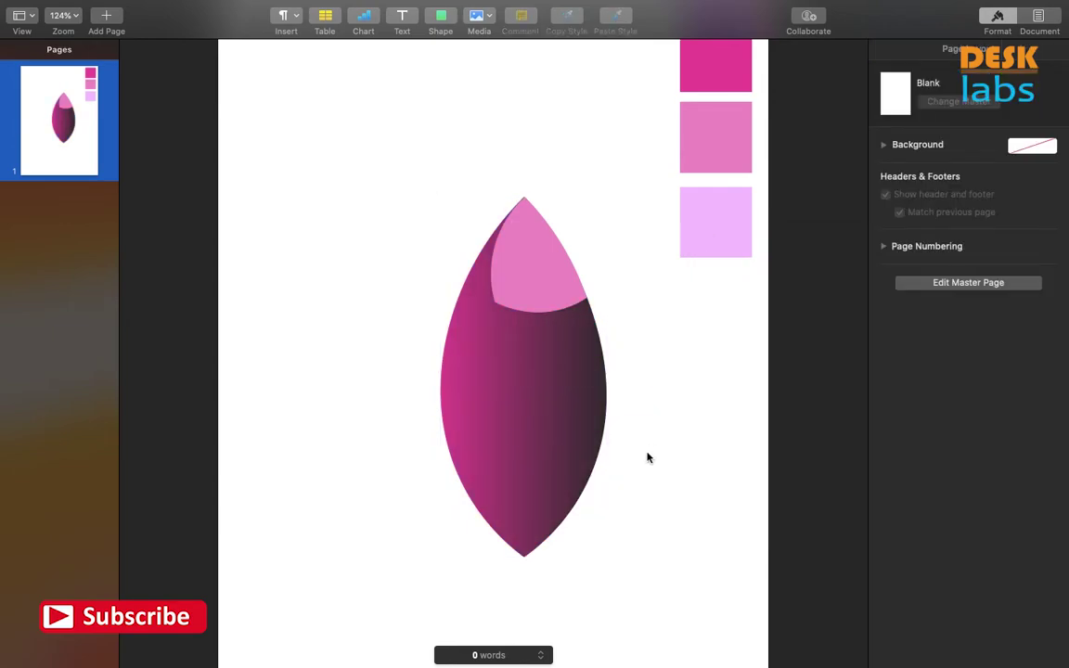
Apply an Advanced Gradient Fill to the tip shape, sampling its start colour from the medium pink swatch and ending in dark grey.
click(523, 282)
click(909, 235)
click(919, 260)
click(888, 276)
click(738, 509)
click(714, 141)
click(706, 235)
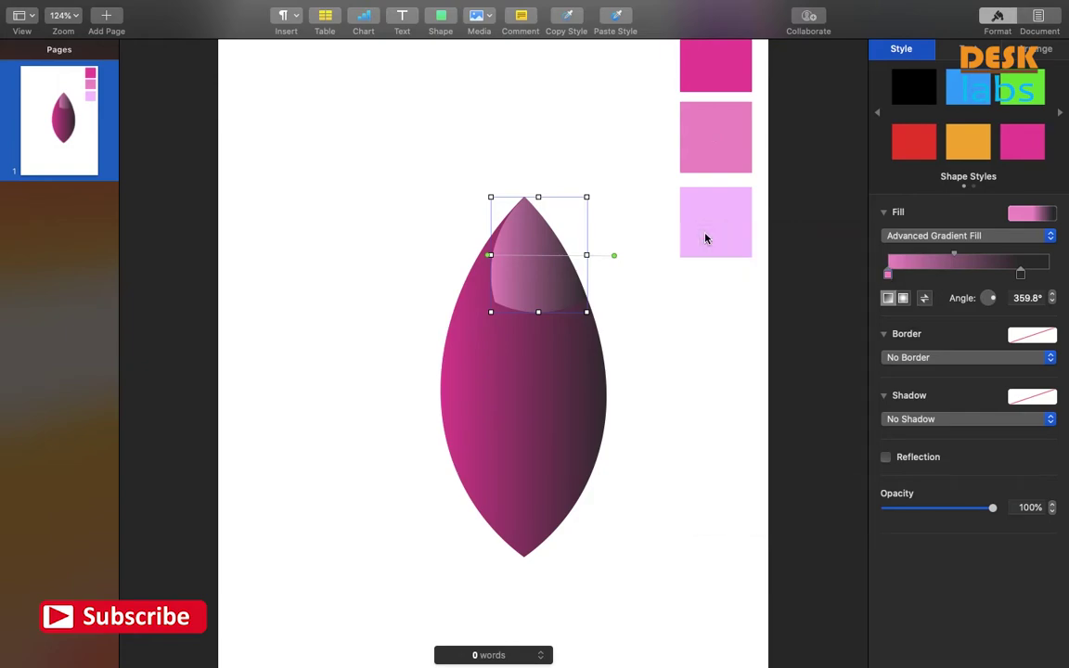
Extend the tip shape's gradient end point out to the palest swatch and group the tip with the large petal.
drag(618, 257, 716, 253)
click(650, 286)
scroll(584, 193, down, 3)
drag(586, 164, 424, 477)
right_click(518, 318)
click(534, 323)
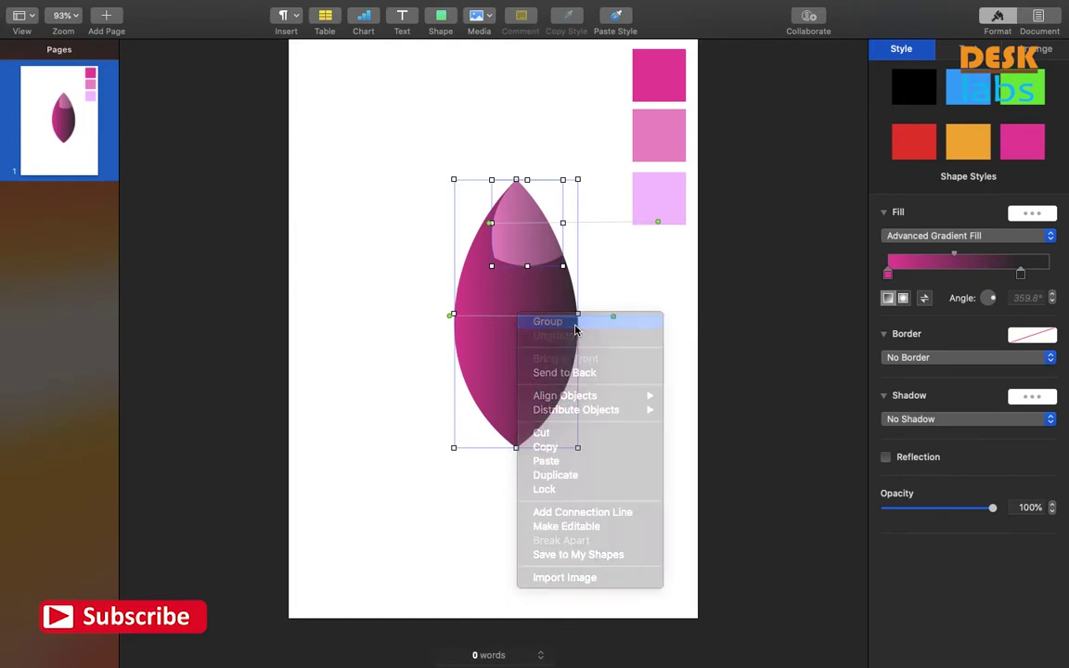
Rotate the petal group to 270° and shrink it to about 3.94 cm by 8.99 cm.
click(971, 390)
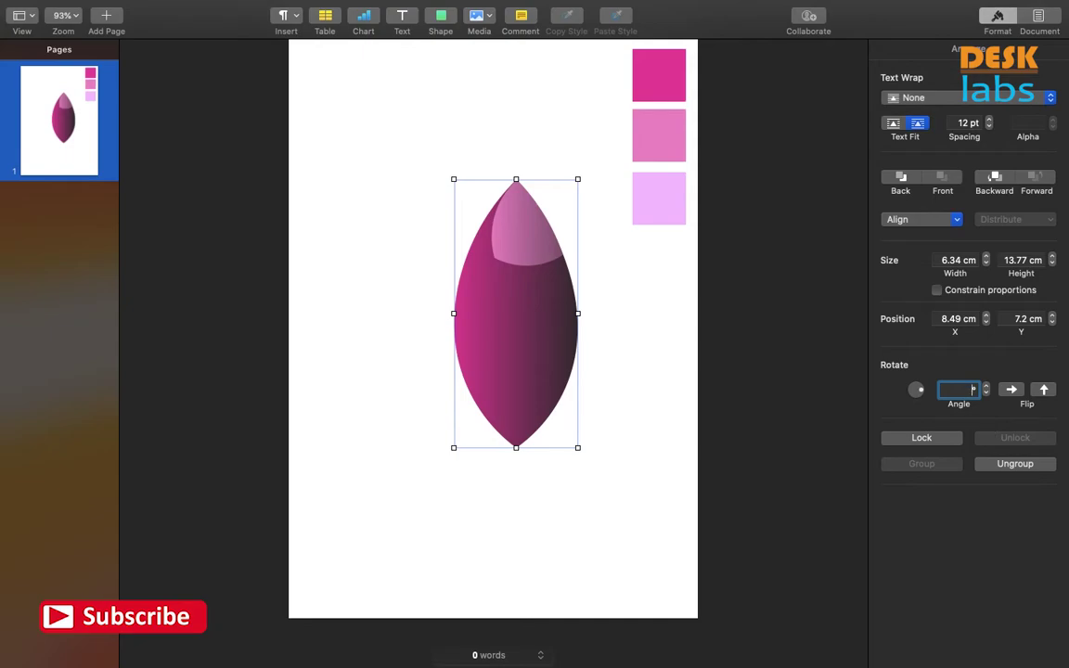
text(270)
key(Return)
drag(650, 375, 557, 330)
drag(458, 310, 496, 305)
Align the petal group to the page's horizontal centre and move it to the middle of the page's upper half.
click(922, 219)
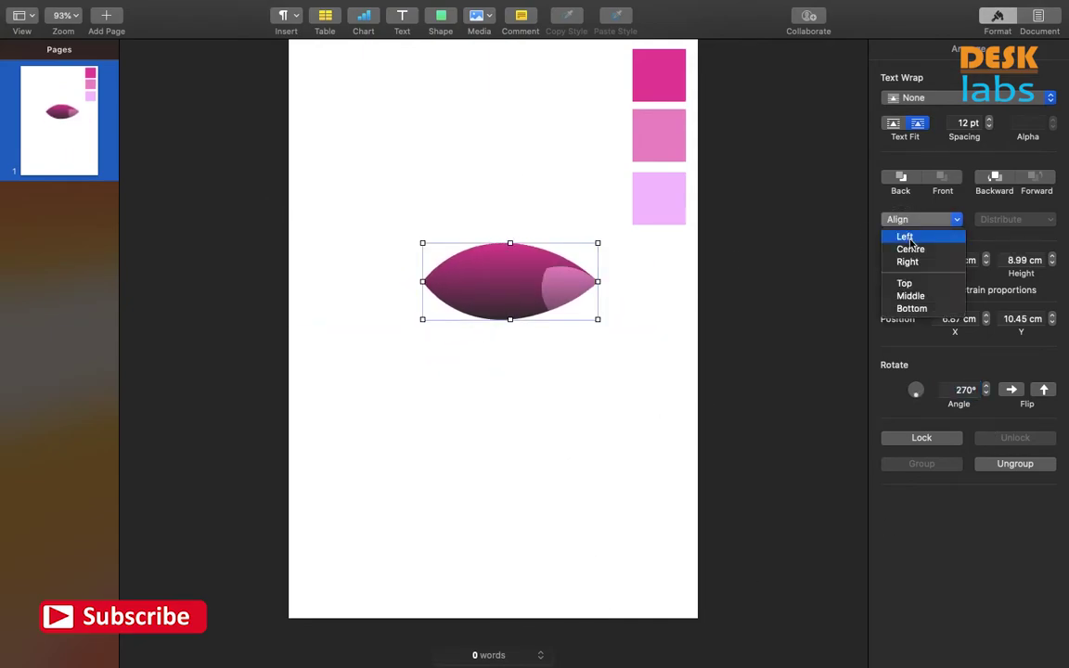
click(909, 248)
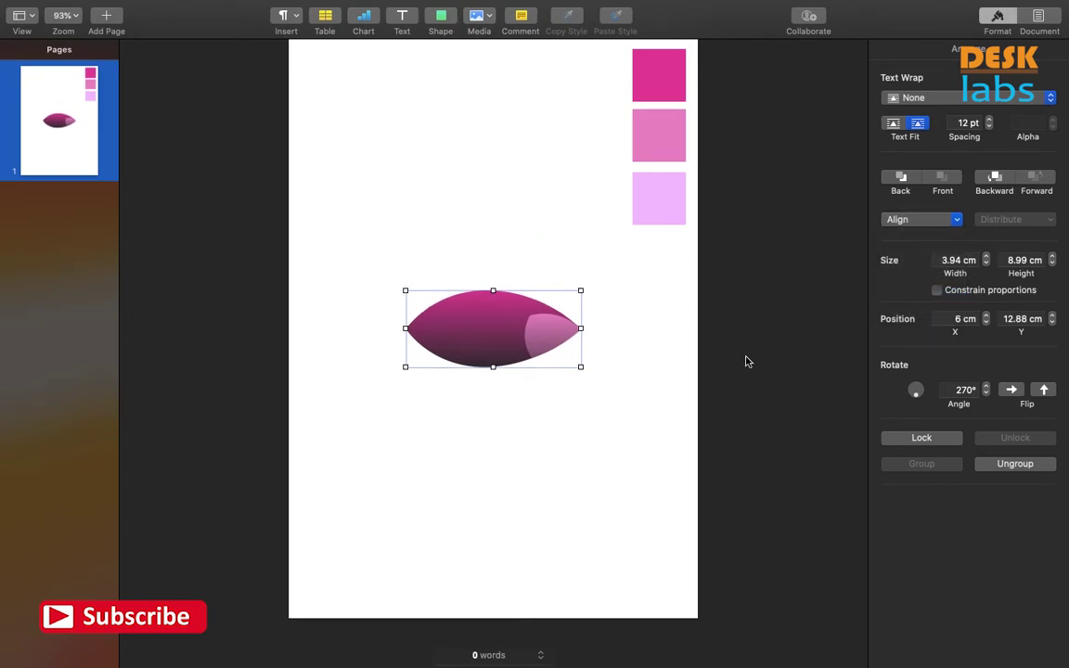
drag(492, 342, 492, 303)
click(540, 345)
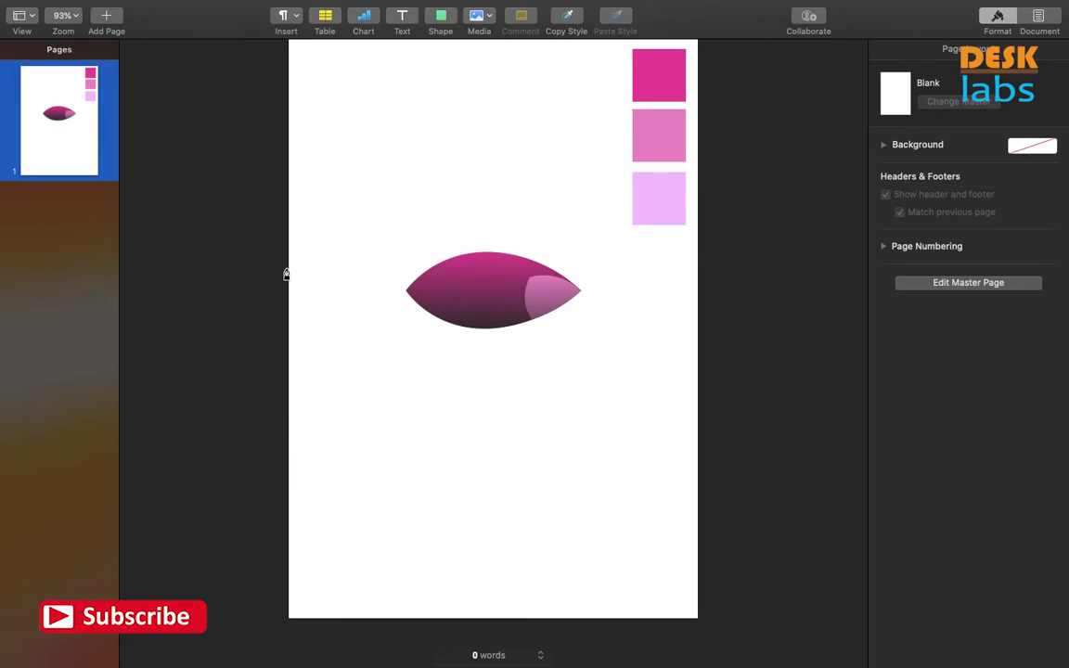
Draw a closed pen shape around the lower part of the page and bow its top edge downward into a curve.
click(287, 260)
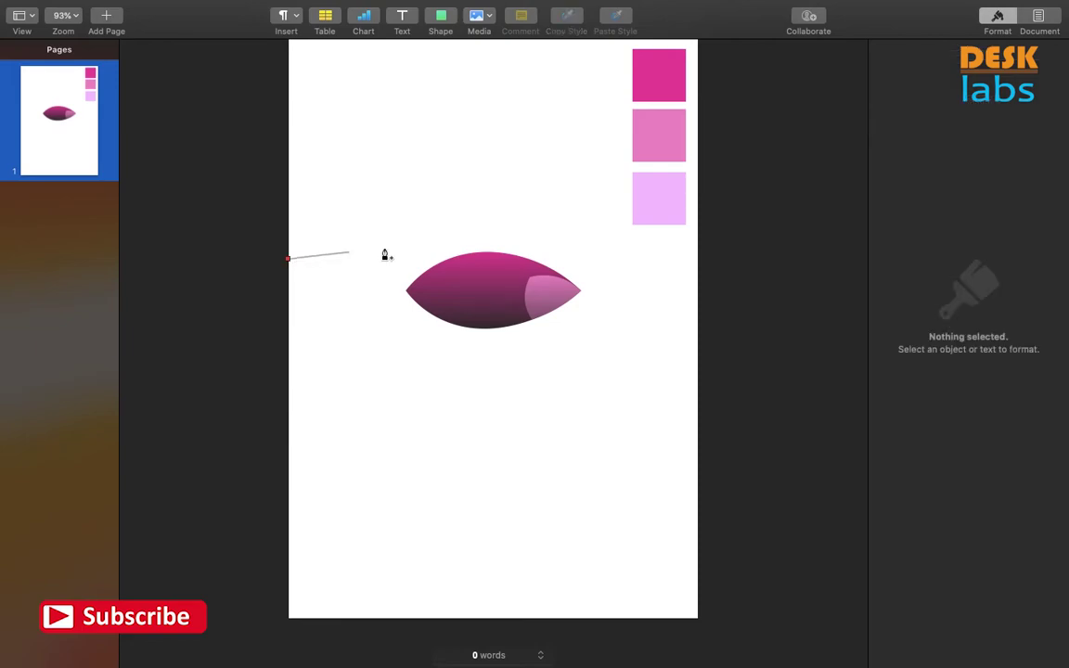
double_click(700, 260)
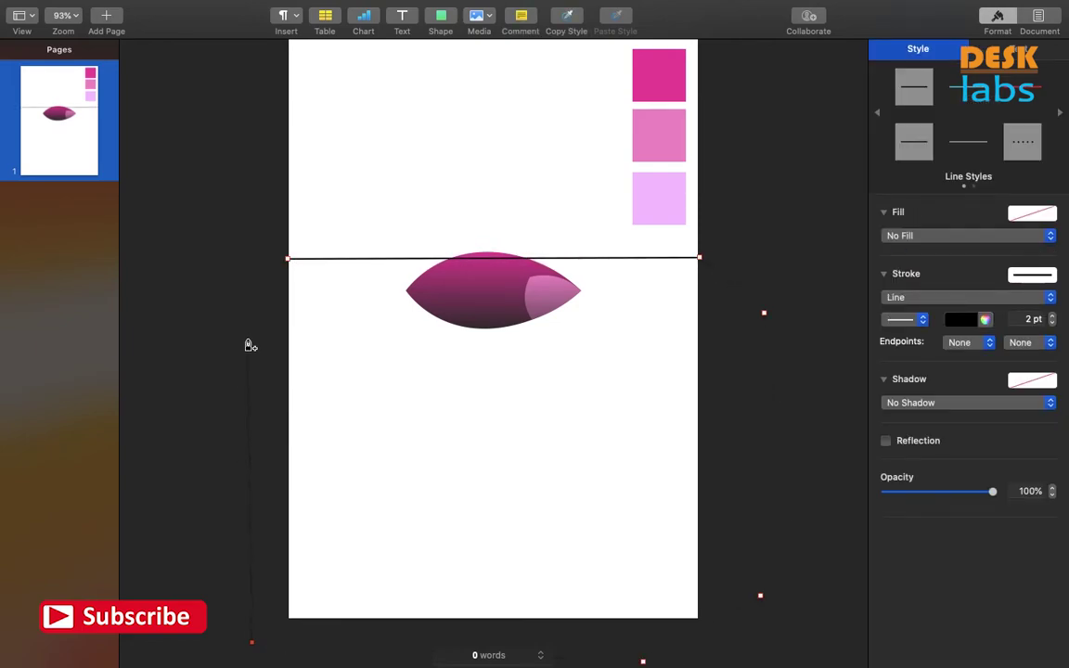
click(288, 260)
drag(497, 263, 494, 299)
Give the curved shape a Colour Fill sampled from the palest pink swatch.
click(914, 236)
click(915, 253)
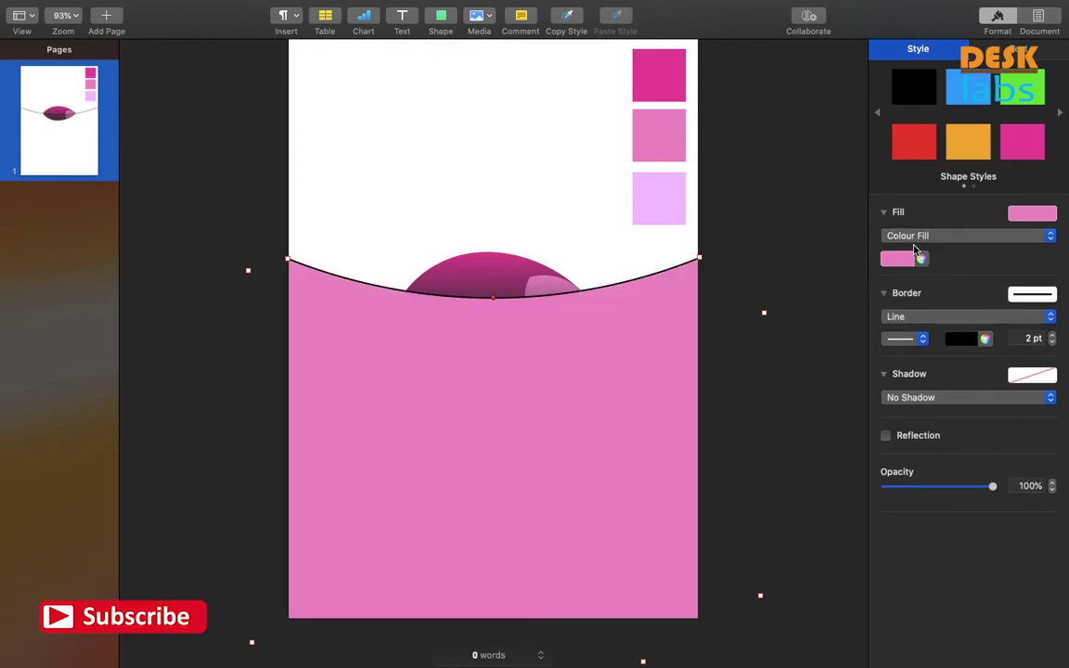
click(921, 259)
click(737, 512)
click(659, 198)
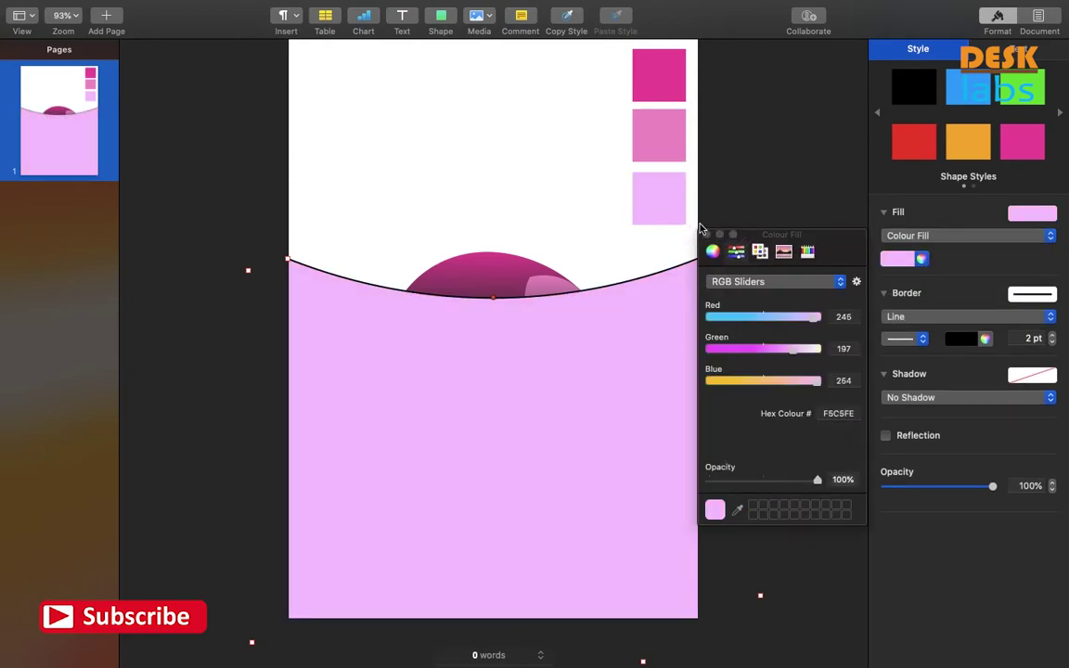
Remove the curved shape's border and place it behind the petal group.
click(905, 340)
click(907, 342)
click(943, 316)
click(943, 305)
Insert a square, stretch it across the upper part of the page below the curve's edge, and send it to the back.
click(440, 15)
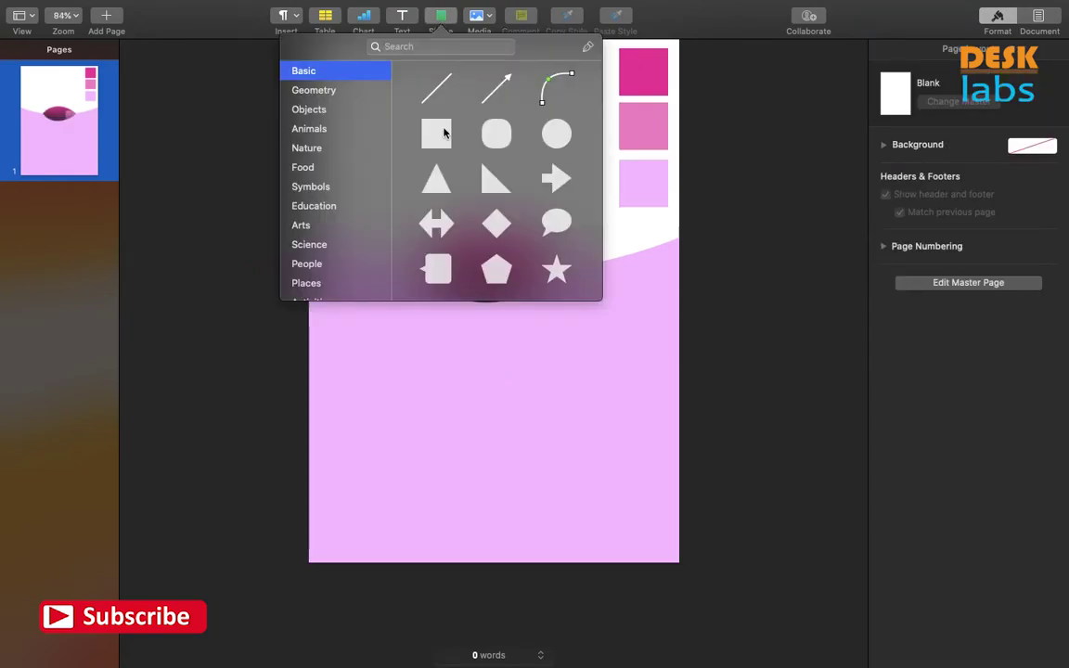
click(436, 136)
drag(487, 296, 640, 293)
scroll(341, 121, down, 3)
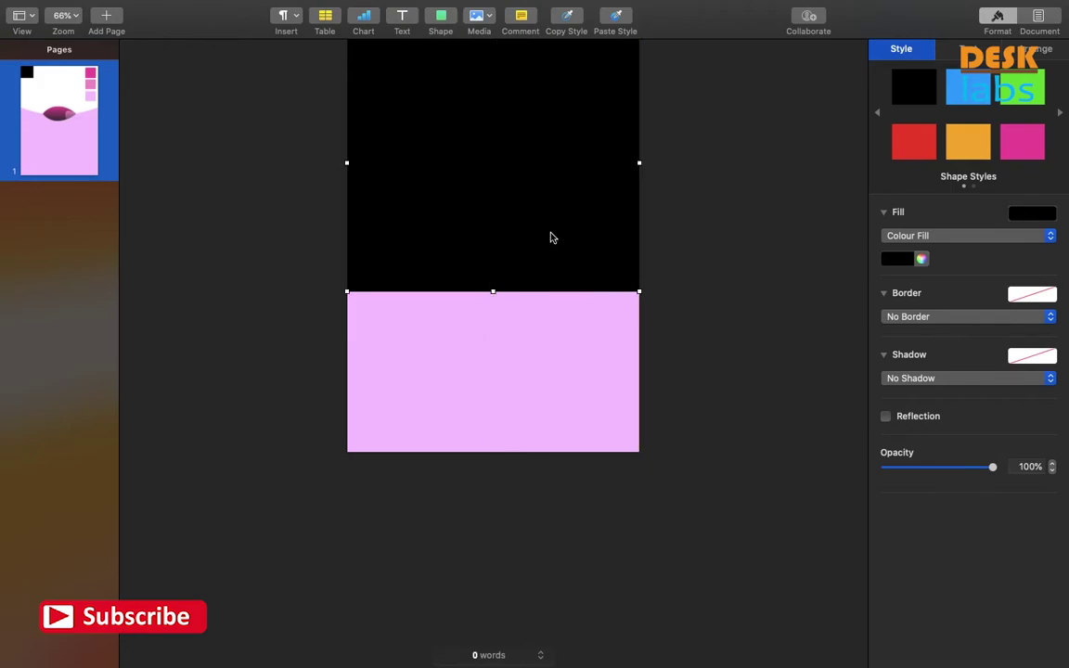
right_click(460, 174)
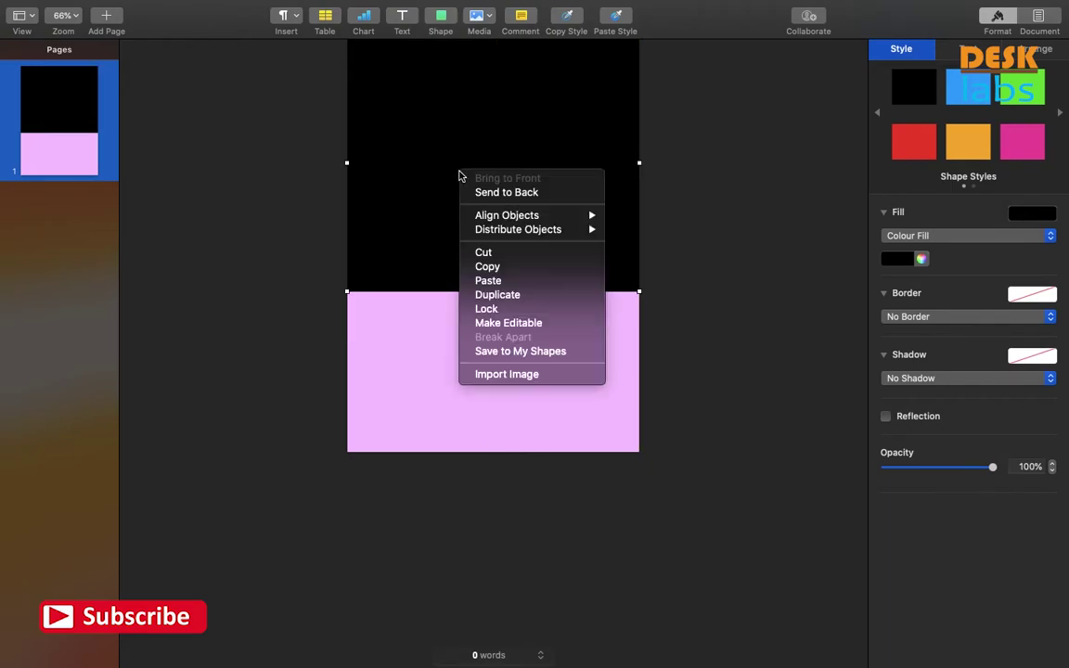
click(518, 192)
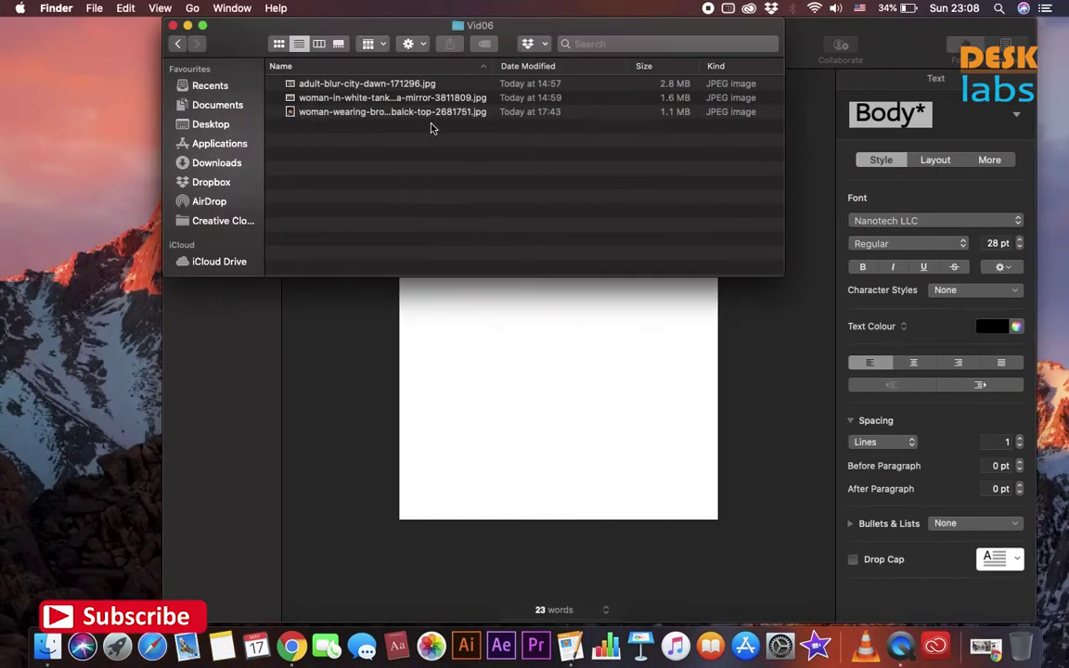
Fill the black rectangle with the photo woman-wearing-brown-fur-beanies-and-white-and-balck-top-2681751.jpg from the Vid06 folder in Finder.
click(436, 112)
drag(437, 112, 435, 180)
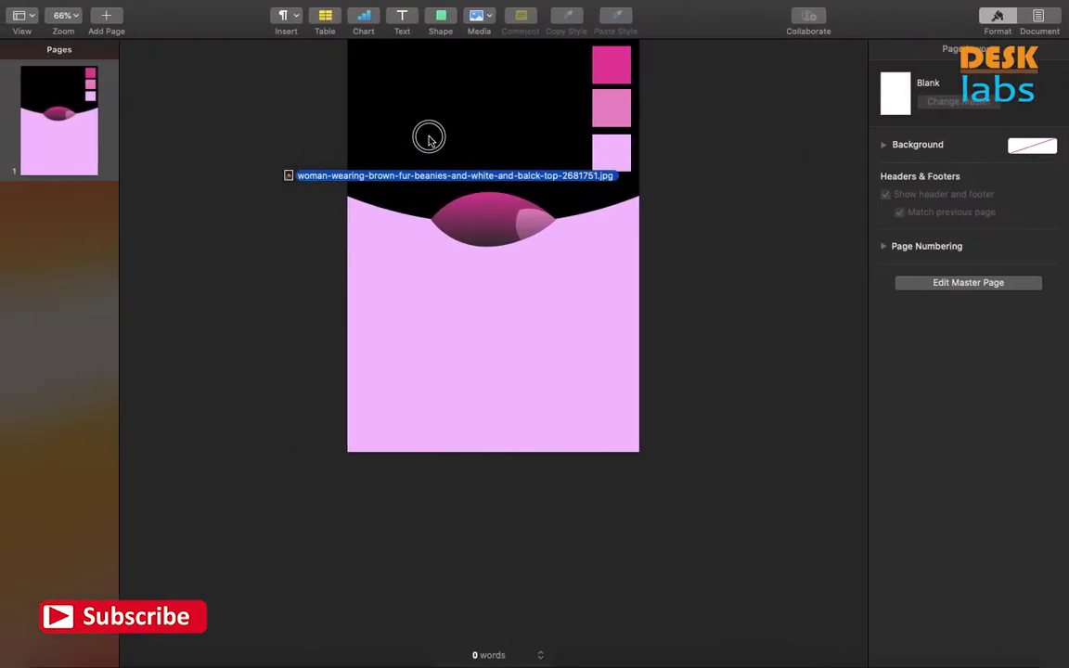
drag(430, 136, 450, 124)
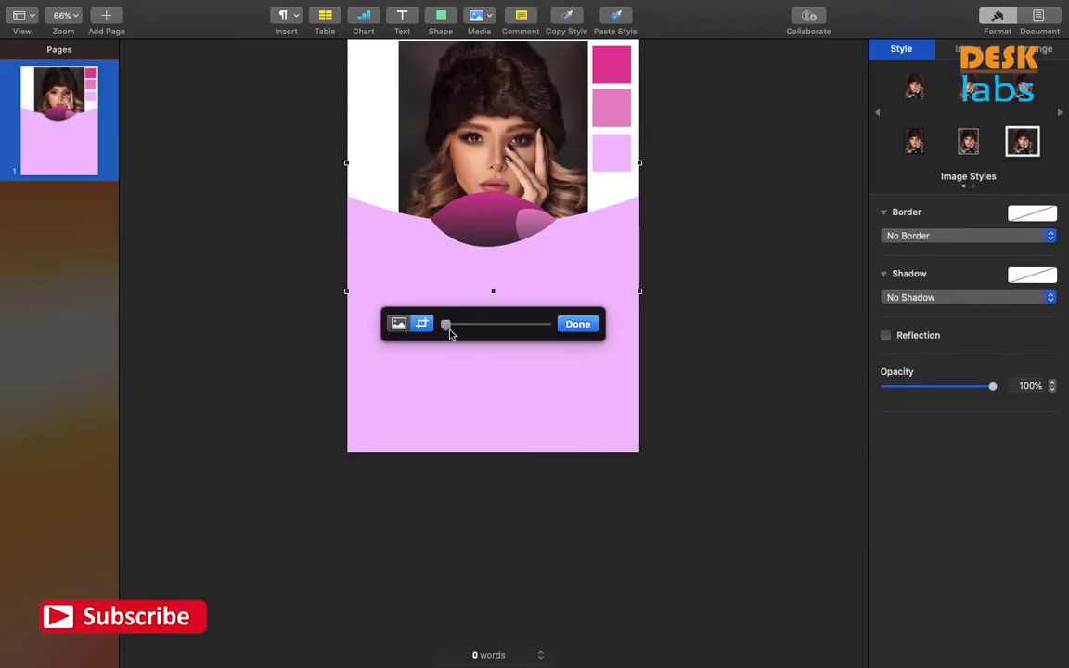
Enlarge the photo within its mask to span the page width and position the face above the petal.
drag(449, 334, 482, 342)
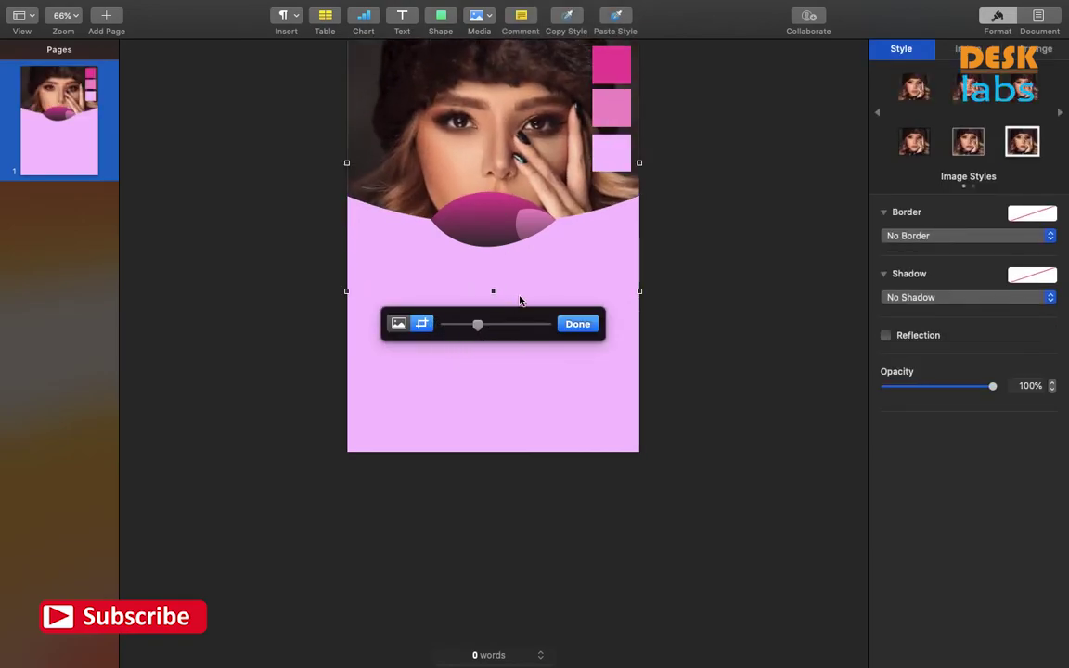
drag(506, 146, 499, 169)
drag(497, 164, 497, 158)
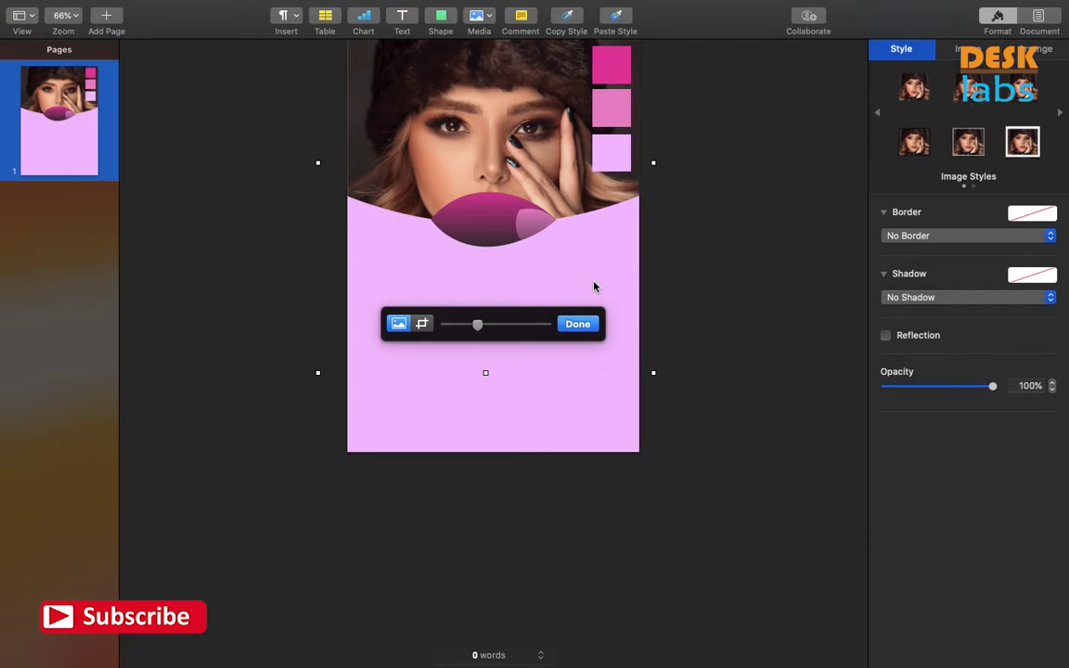
mouse_move(494, 164)
mouse_down()
mouse_move(495, 131)
mouse_move(480, 153)
mouse_move(491, 160)
mouse_up()
click(744, 308)
scroll(515, 315, down, 3)
scroll(516, 314, up, 3)
Reduce the photo's scale slightly inside its mask and reposition it so the lips and chin show above the petal.
click(489, 159)
double_click(491, 161)
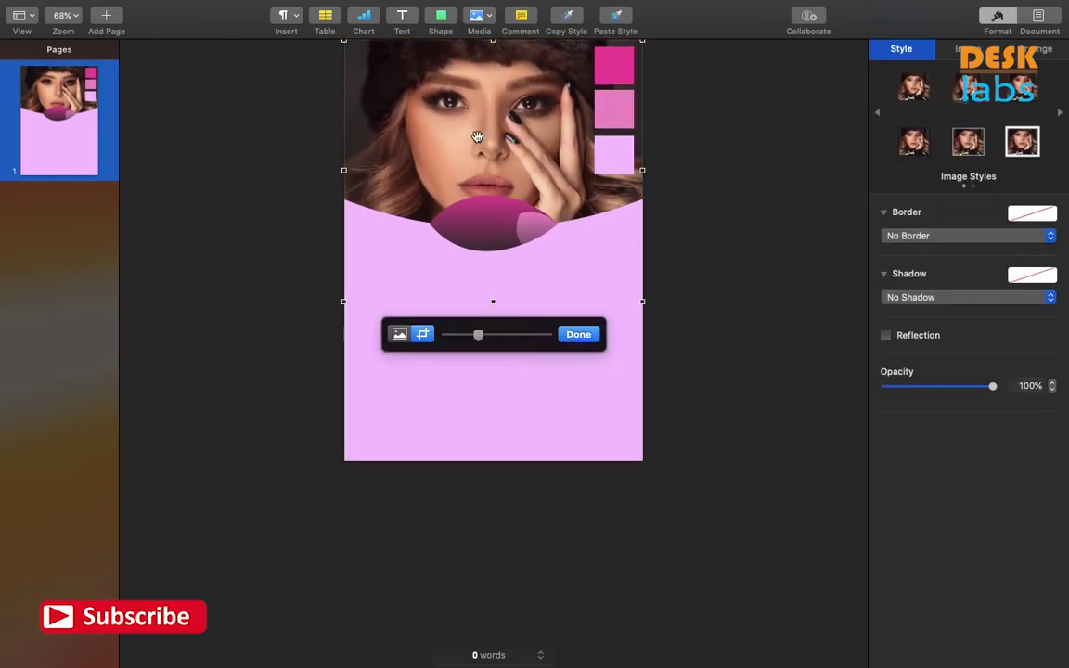
mouse_move(478, 334)
mouse_down()
mouse_move(494, 334)
mouse_move(460, 334)
mouse_move(469, 334)
mouse_up()
click(399, 334)
drag(426, 110, 477, 100)
scroll(506, 181, down, 2)
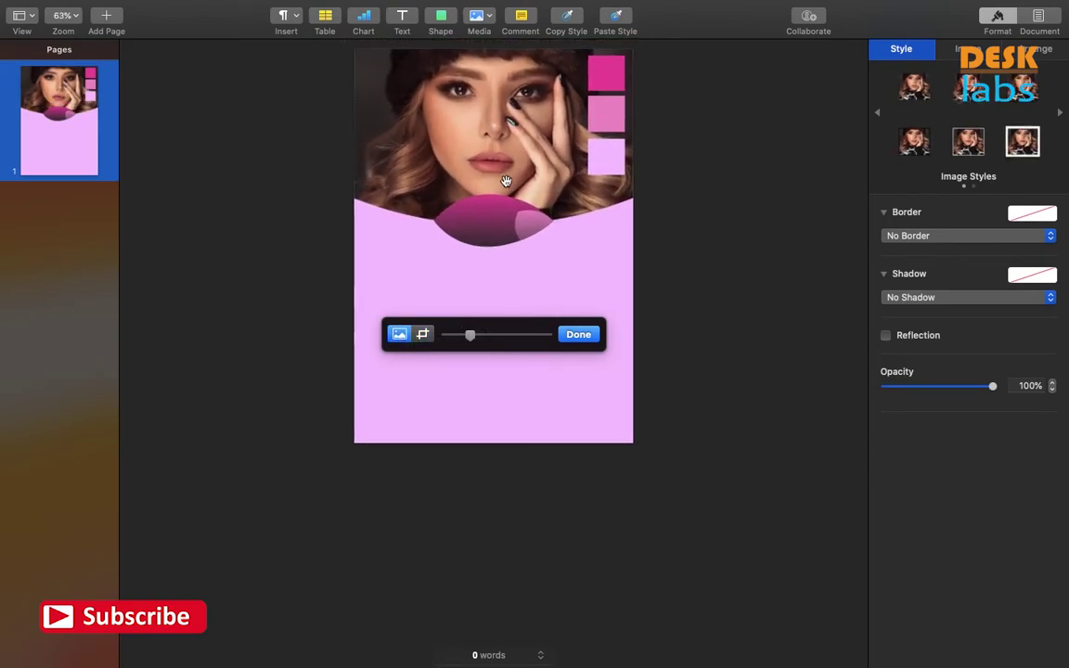
drag(508, 157, 512, 161)
click(721, 241)
scroll(520, 258, up, 3)
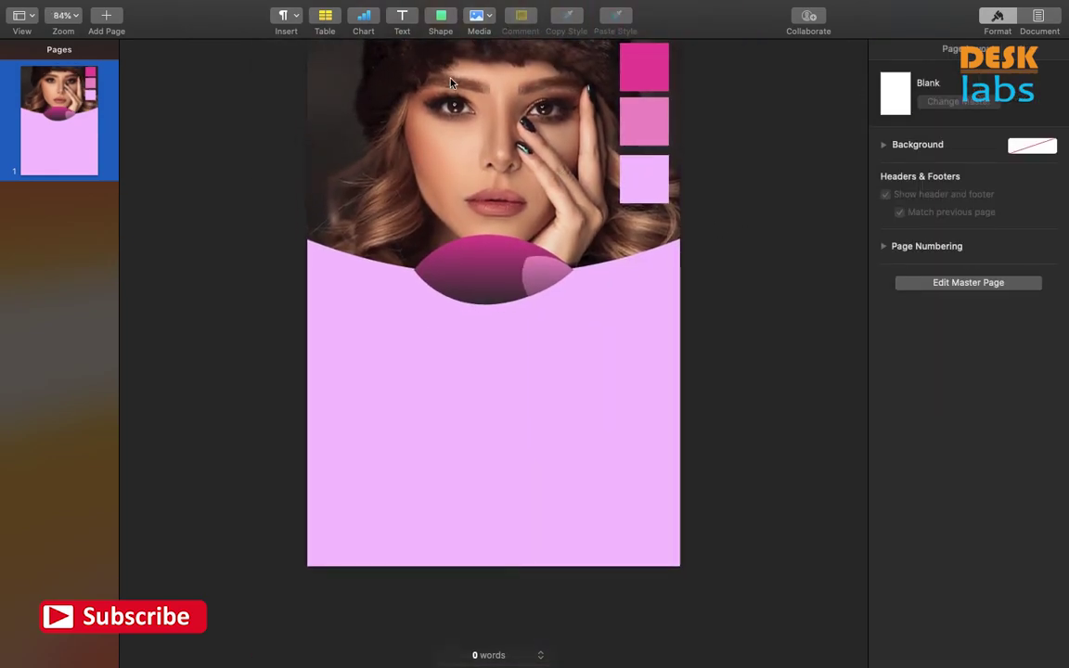
Insert a text box and position it on the pink area just below the petal.
click(401, 17)
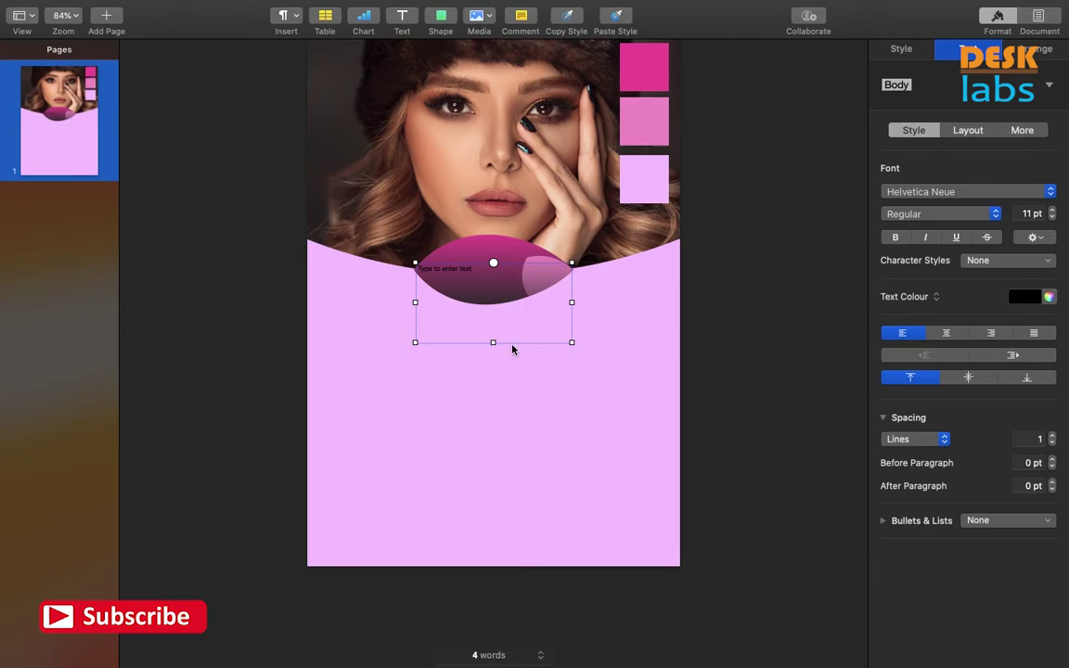
drag(512, 345, 513, 369)
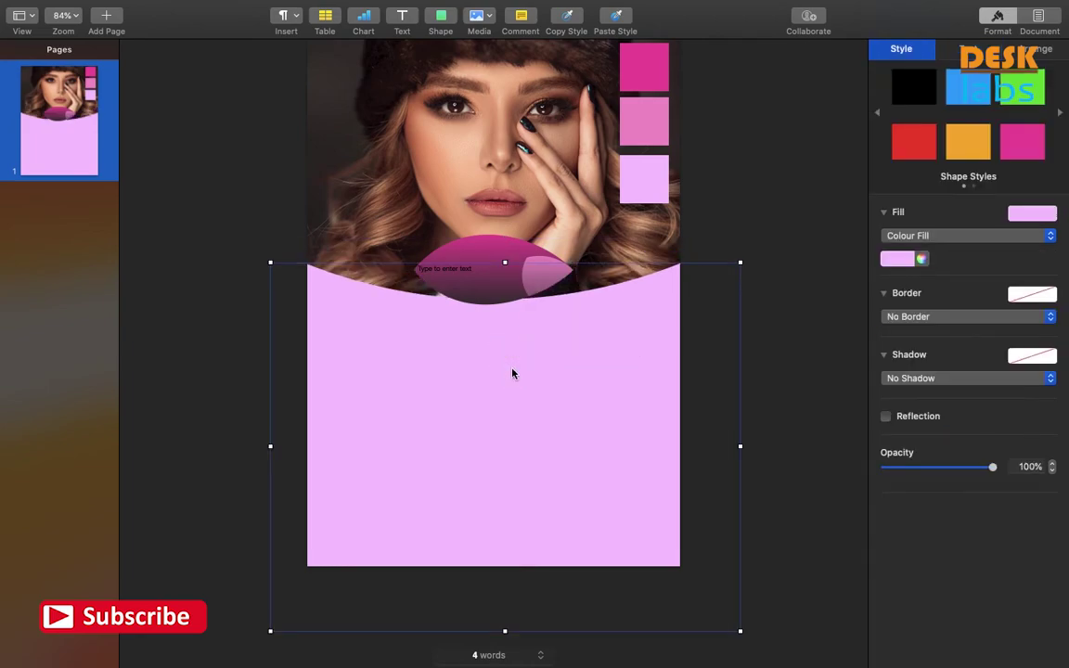
key(super+z)
click(467, 275)
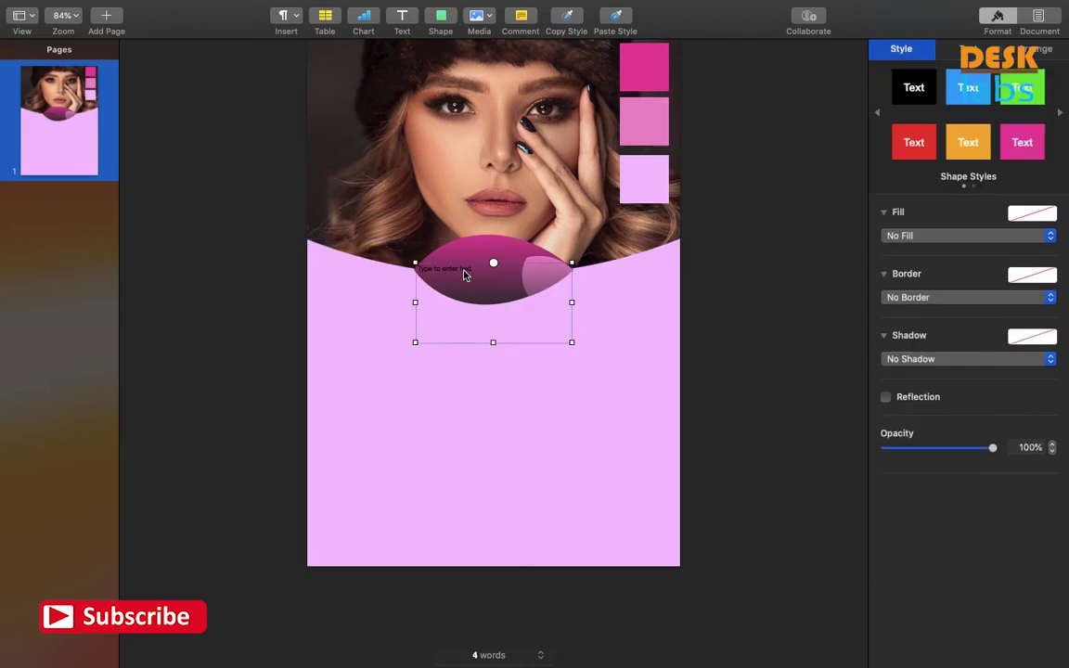
drag(479, 269, 483, 339)
Enter the title NAME BEAUTY STUDIO in the text box and widen the box to fit it on one line.
double_click(483, 336)
text(NAME BEAUTY STUDIO)
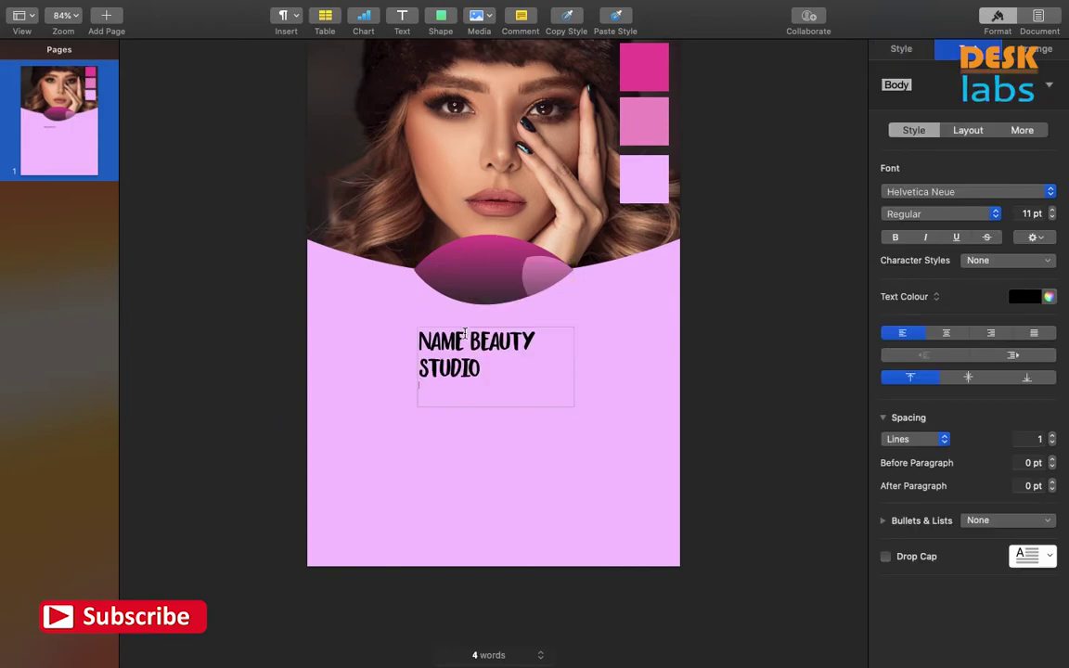
key(super+a)
click(572, 373)
key(Escape)
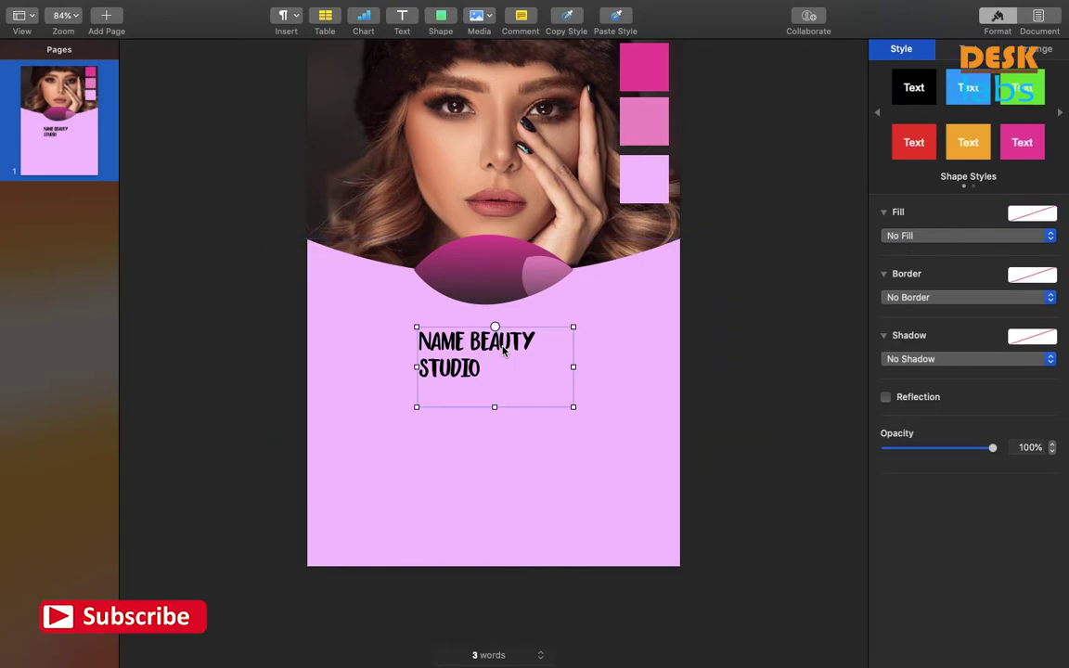
drag(574, 368, 611, 367)
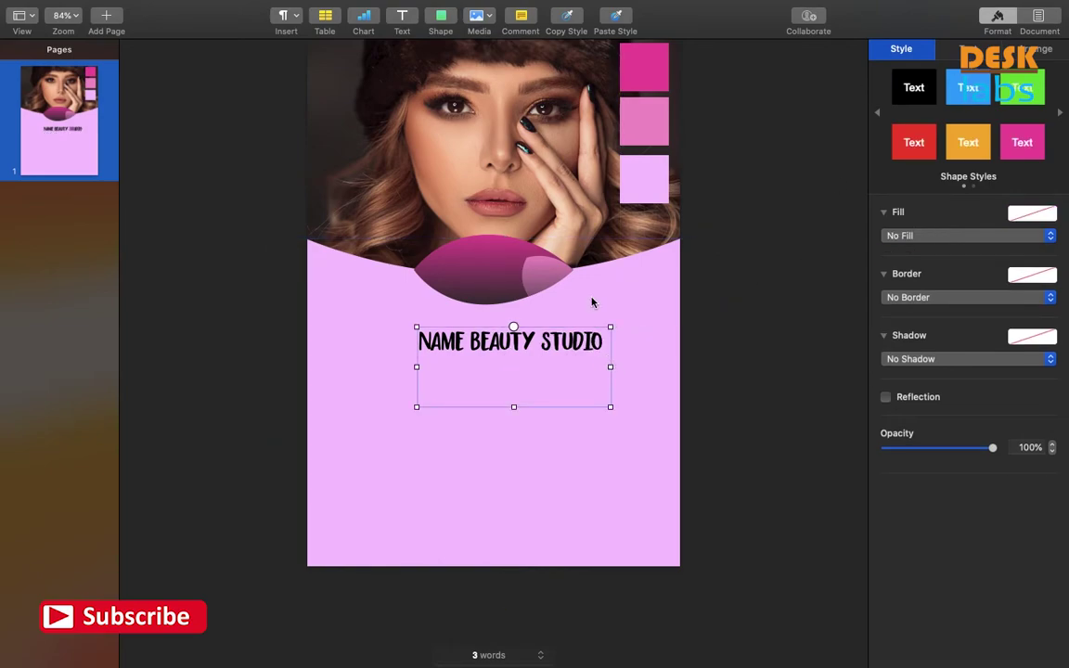
Set the text colour of the whole NAME BEAUTY STUDIO title to white.
double_click(571, 342)
click(1033, 297)
click(902, 388)
key(super+a)
click(1029, 297)
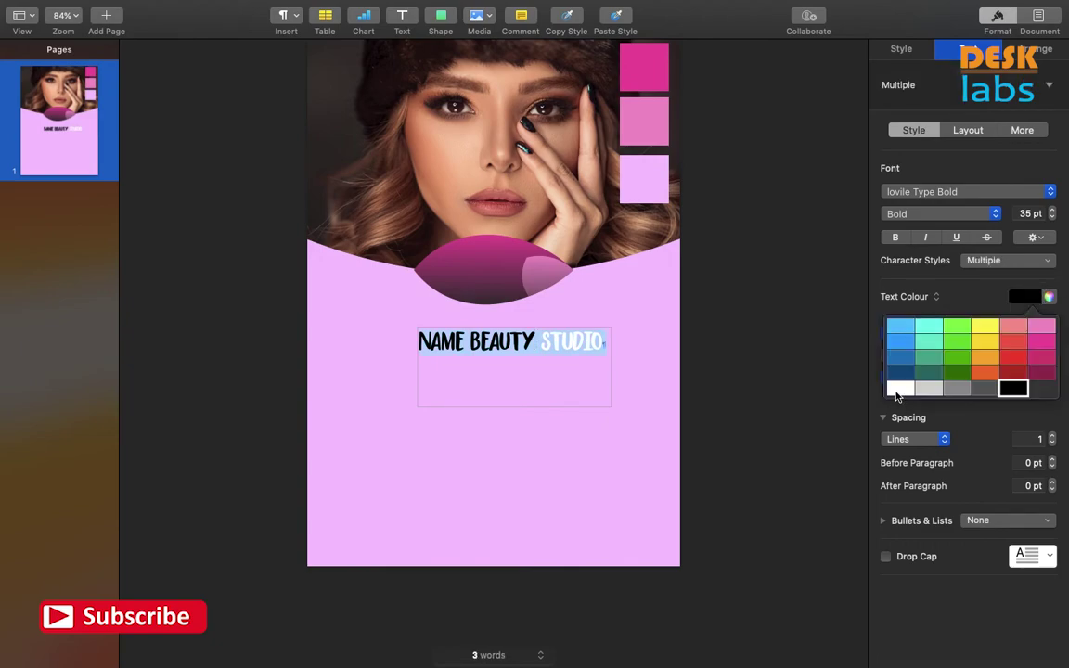
click(898, 390)
click(751, 387)
Align the title box to the page centre and shorten it to fit the single line of text.
click(568, 348)
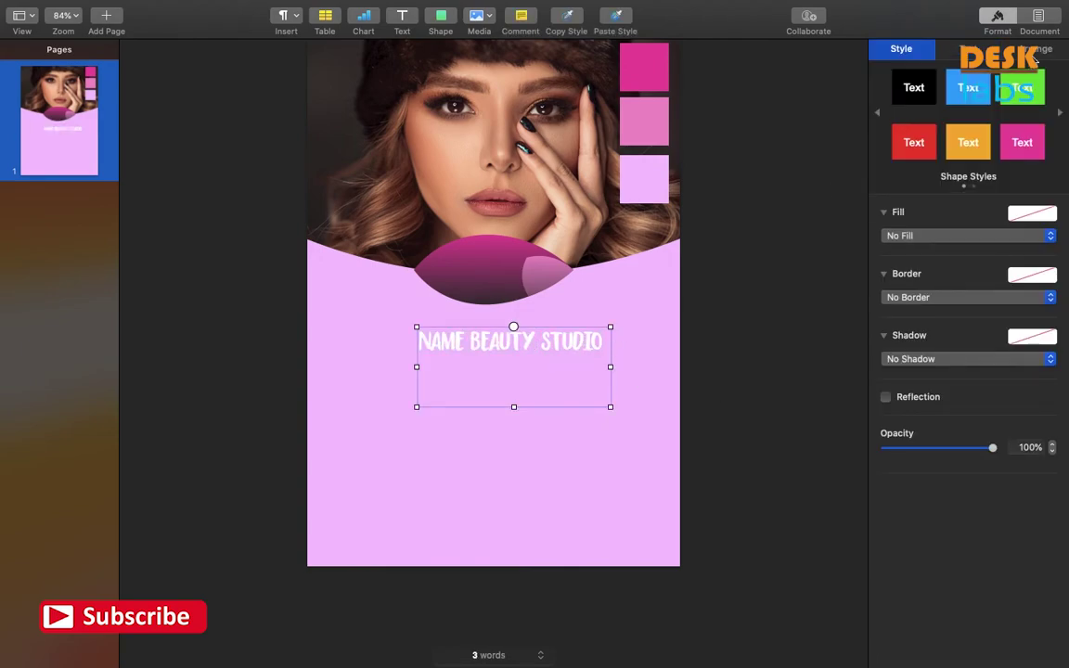
click(1034, 51)
click(897, 220)
click(903, 249)
drag(493, 408, 492, 360)
Apply a Drop Shadow to the NAME BEAUTY STUDIO title.
triple_click(503, 347)
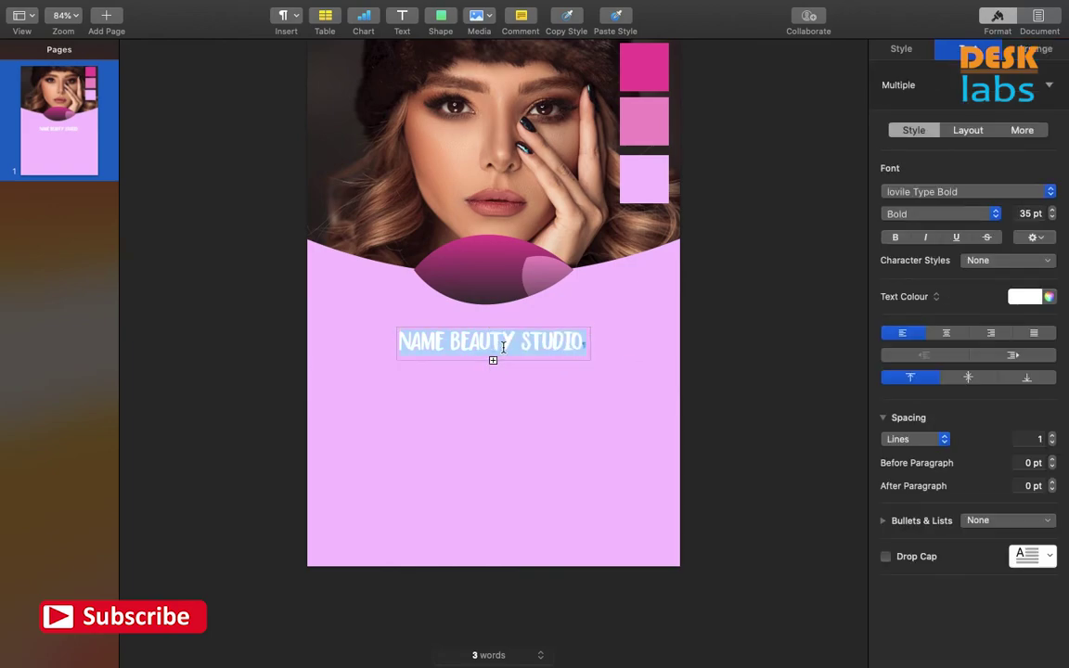
click(902, 51)
click(908, 356)
click(912, 370)
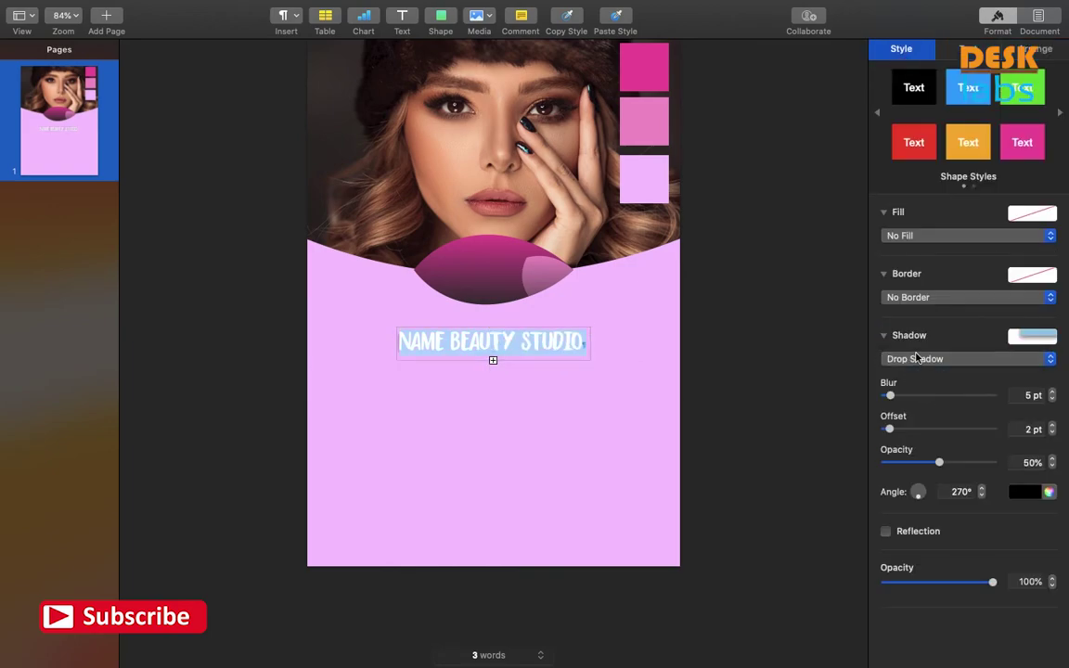
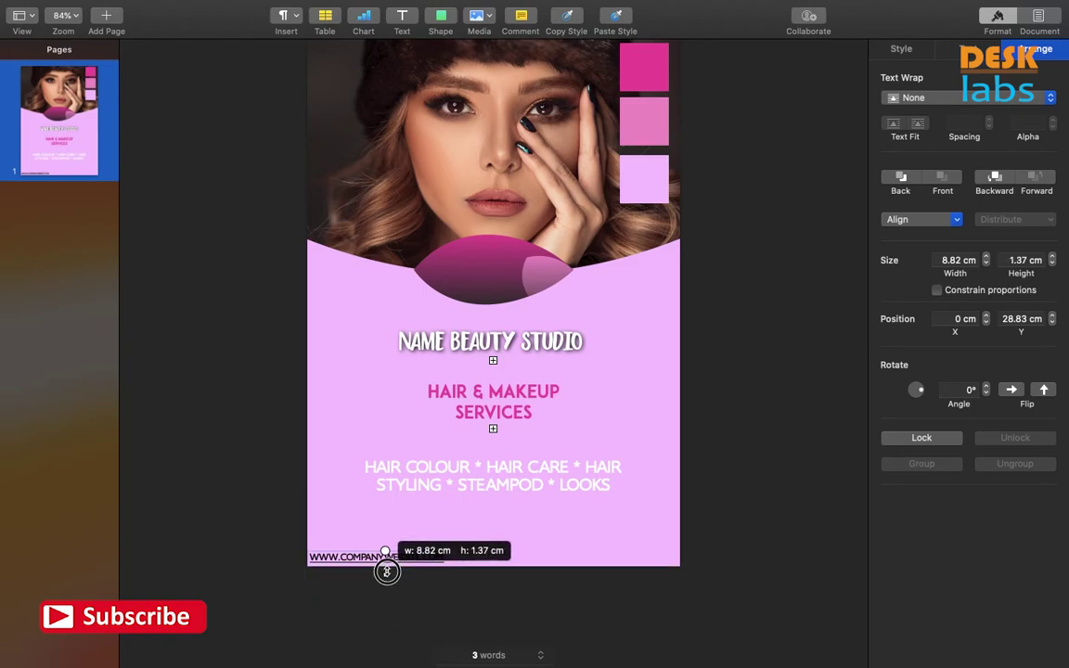
Remove the underline from the website address at the page's foot and set its text colour to black.
click(396, 564)
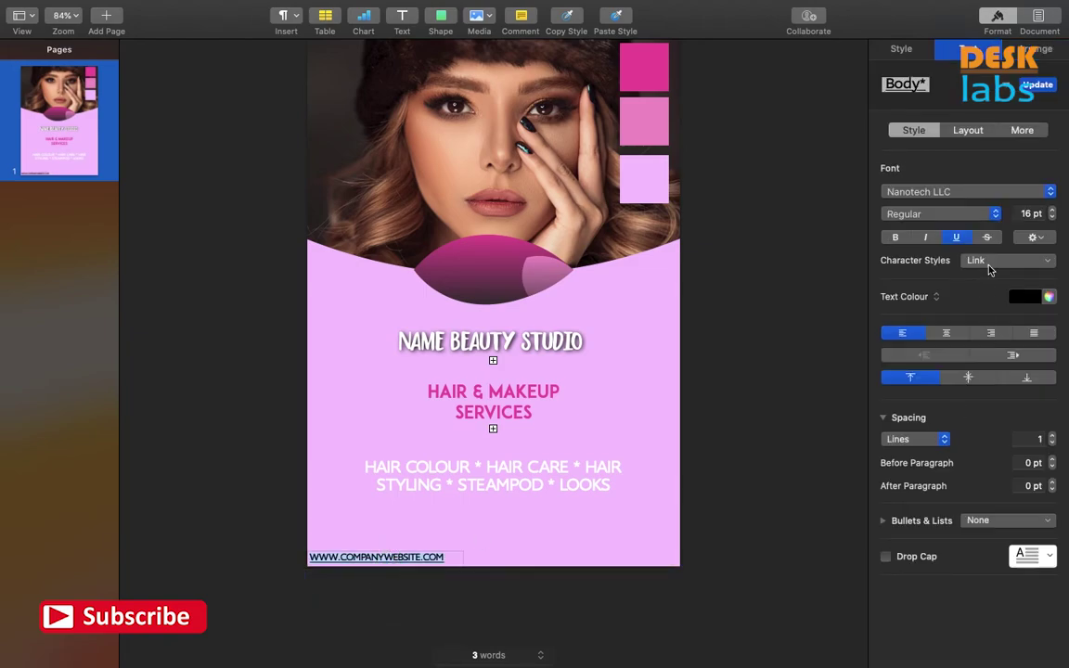
click(1025, 296)
click(899, 385)
click(1025, 296)
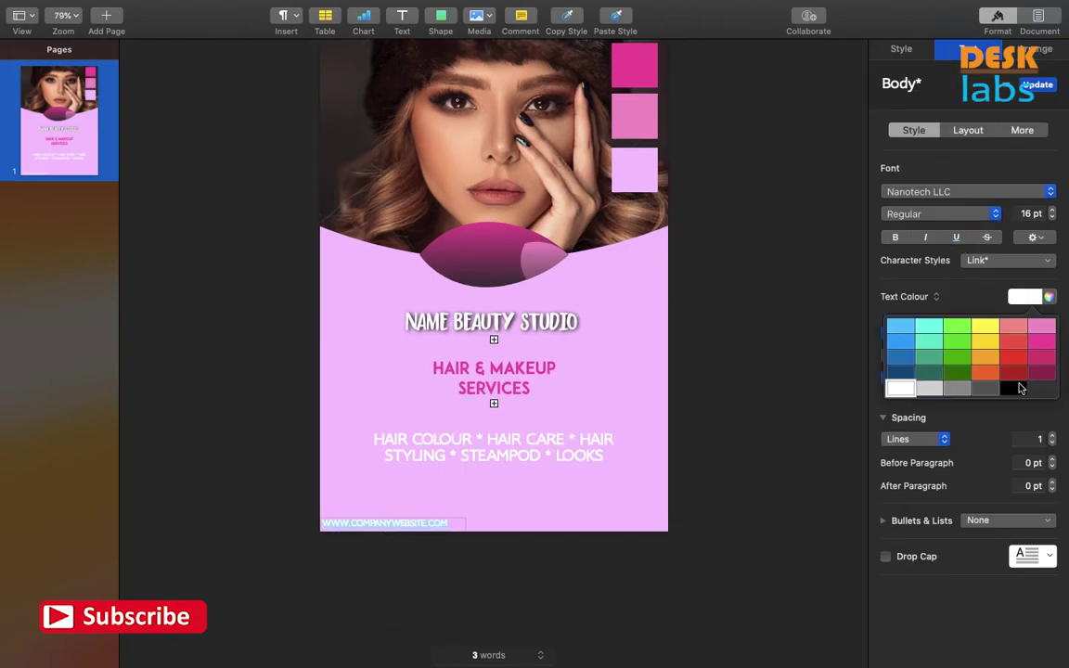
click(1017, 384)
click(796, 527)
Paste the text box with the phone number and postal address and place it in the page's lower-right corner.
scroll(523, 589, down, 3)
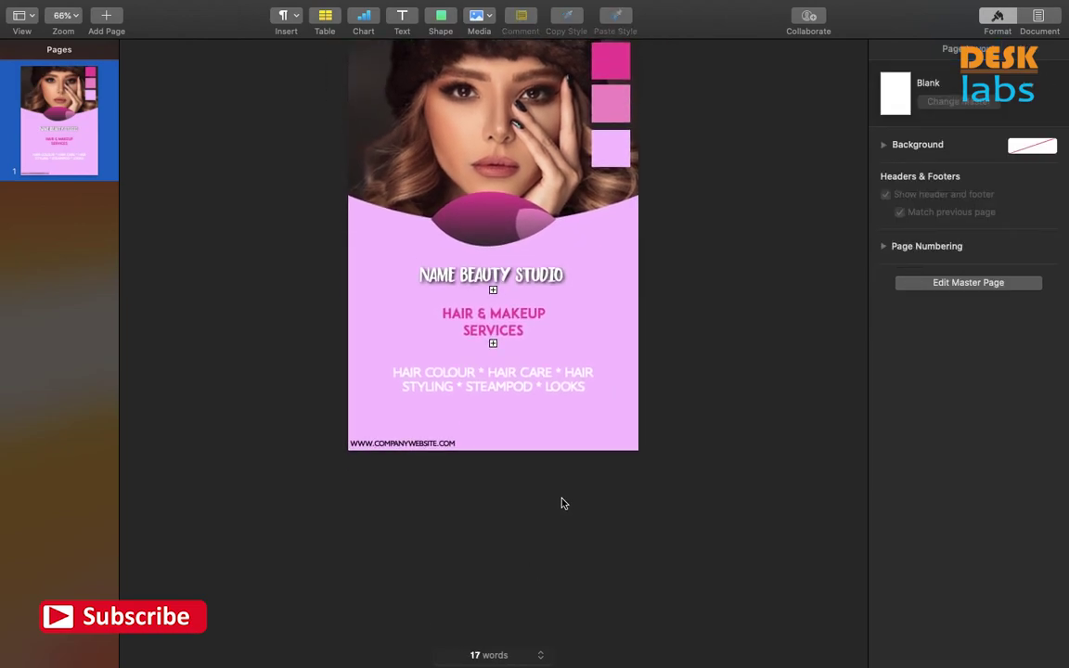
key(cmd+v)
drag(453, 237, 602, 429)
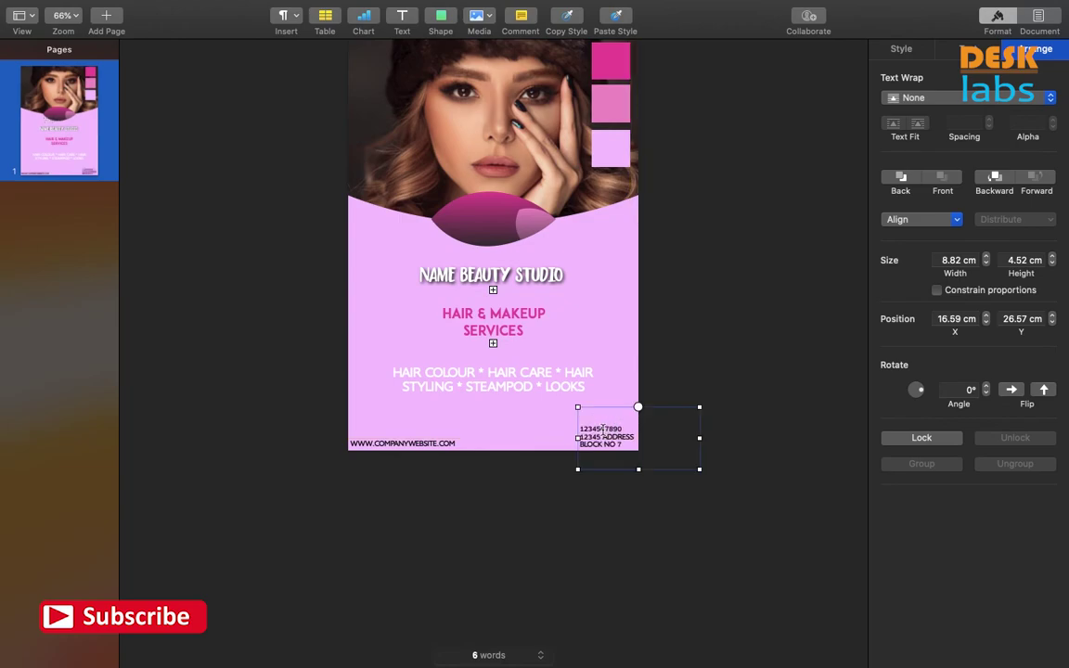
Right-align the phone and address text and centre it vertically within its text box.
double_click(603, 429)
key(super+a)
click(991, 333)
click(968, 377)
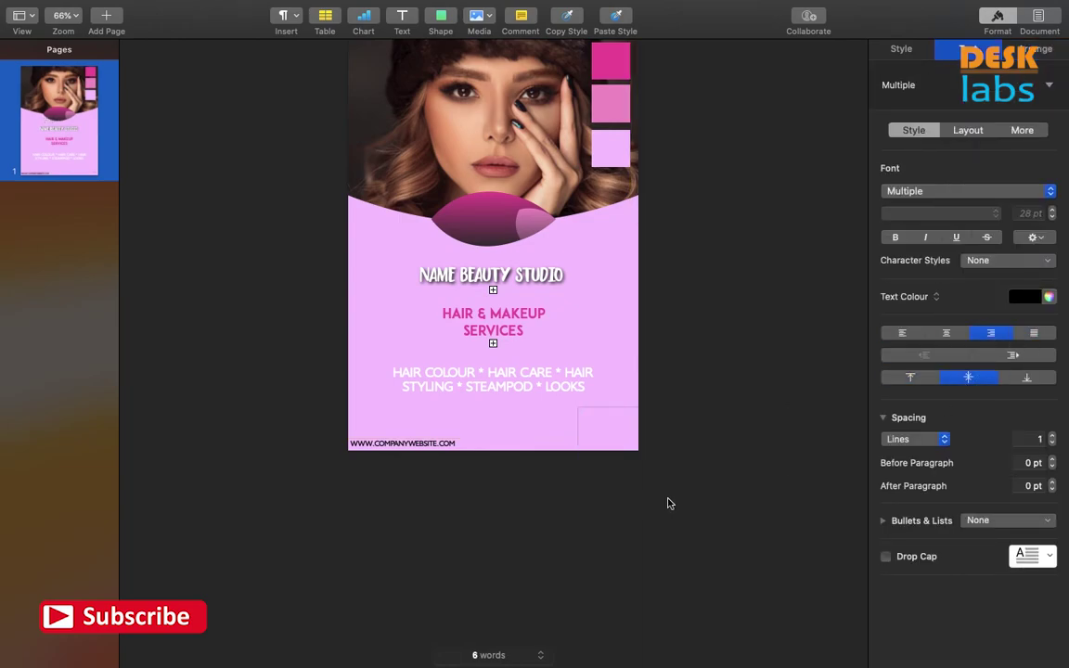
Place the contact text box flush with the page's right edge at X 12.18 cm and Y 26.14 cm.
click(668, 504)
click(612, 439)
key(super+z)
drag(623, 409, 546, 420)
click(670, 427)
click(563, 515)
drag(577, 460, 616, 443)
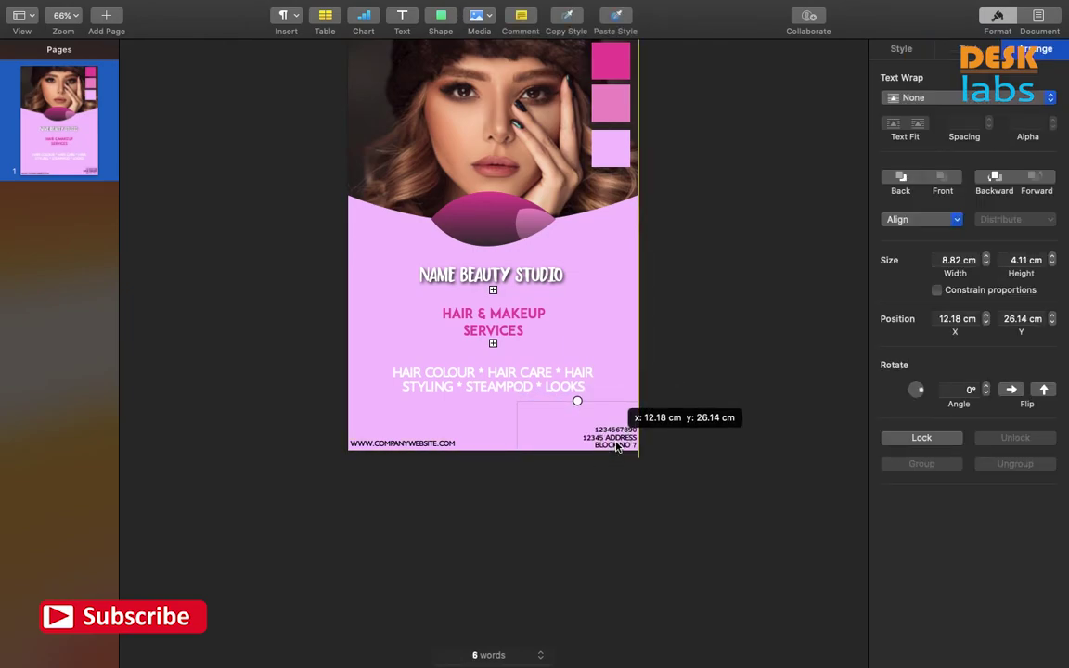
click(769, 455)
Insert a square shape and place it near the page's left edge, just below the photo.
scroll(585, 487, up, 3)
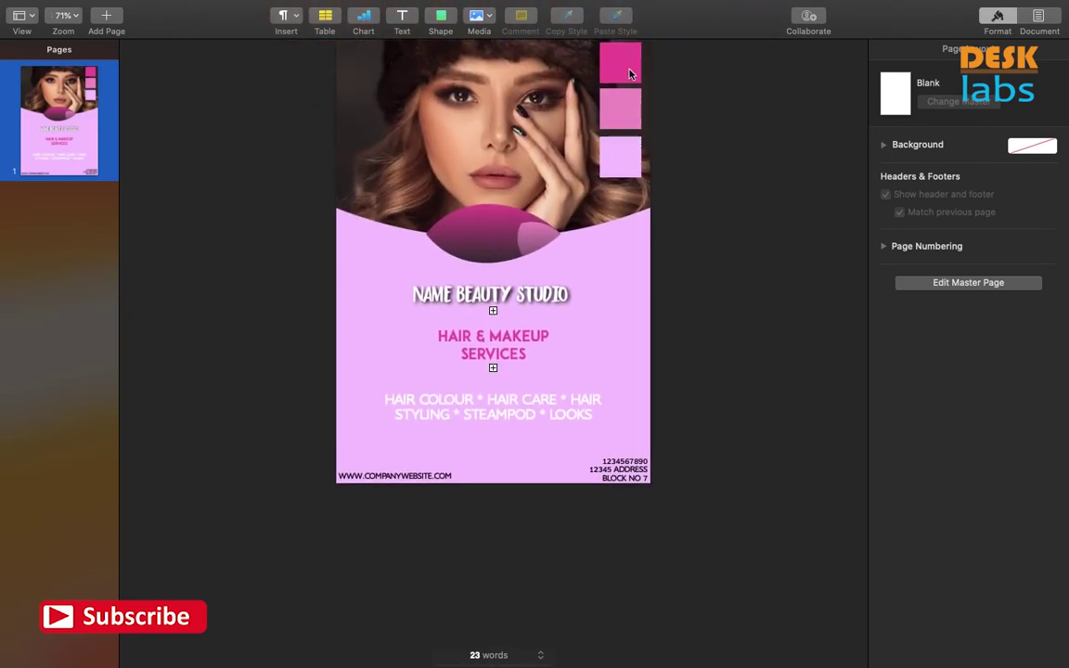
click(631, 74)
shift+click(627, 112)
shift+click(626, 158)
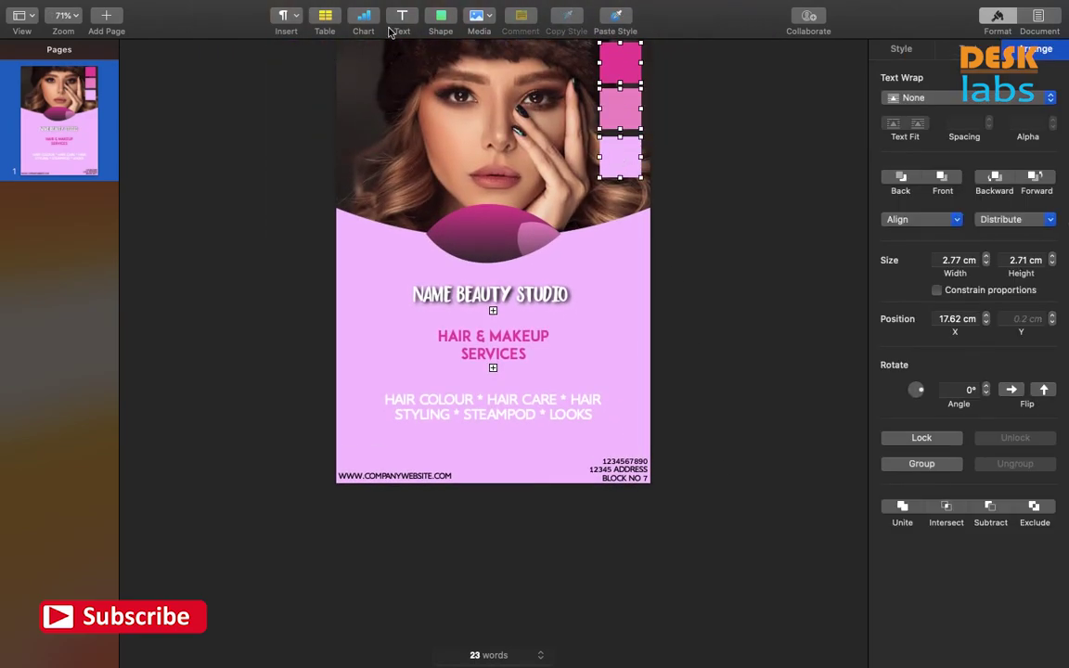
click(442, 18)
click(441, 139)
drag(489, 251, 370, 263)
click(499, 302)
click(370, 262)
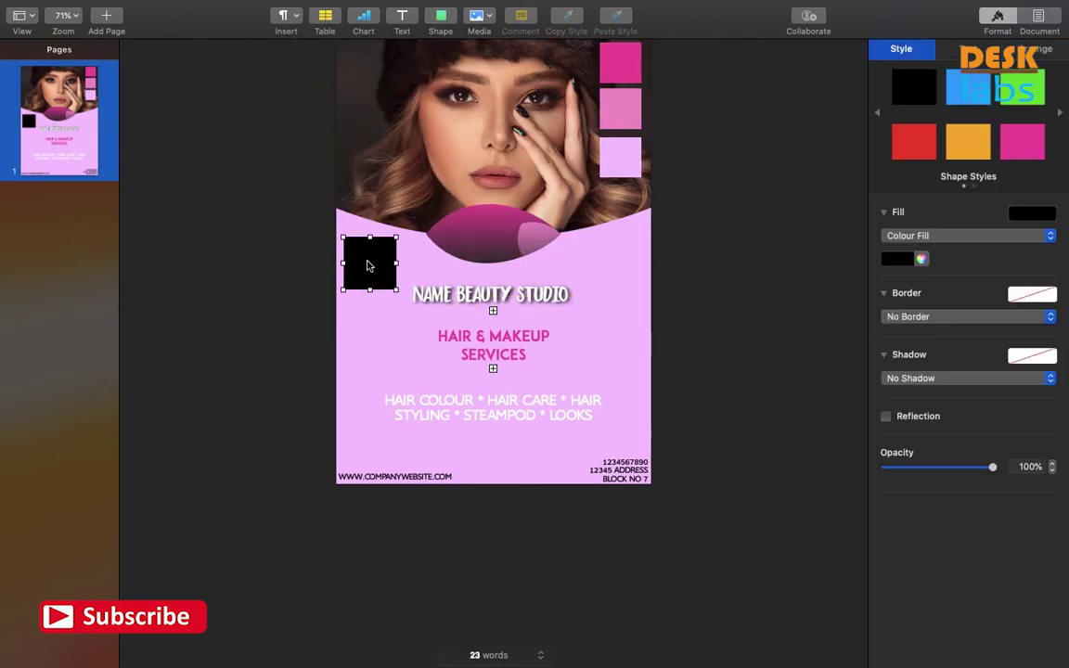
Fill the new square with the medium pink sampled from the middle colour swatch.
click(920, 259)
click(741, 512)
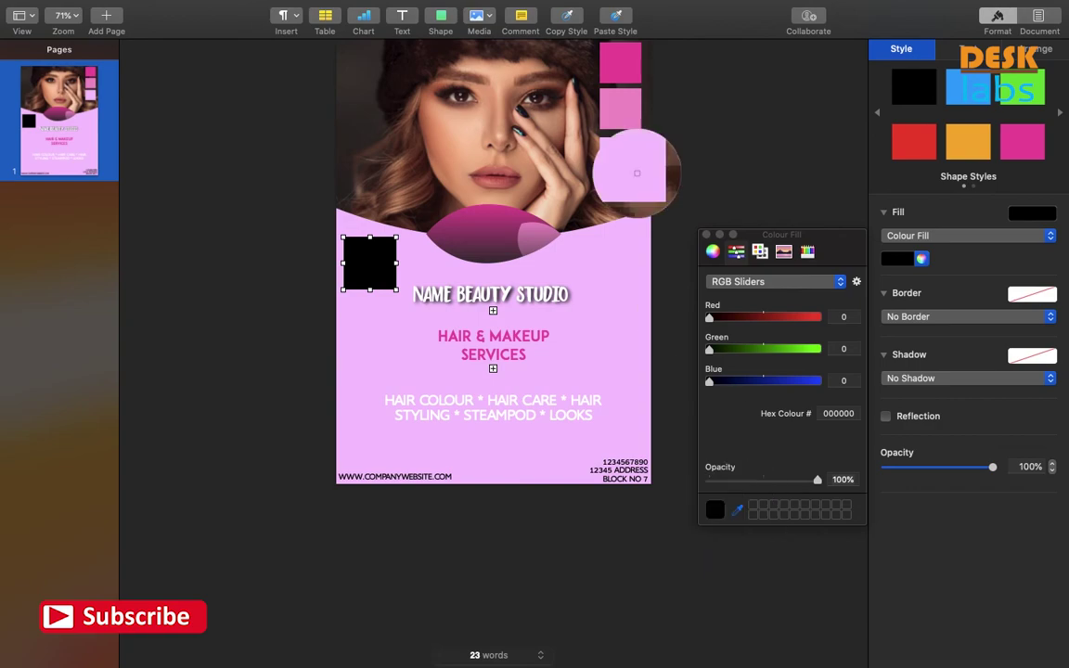
click(623, 116)
click(706, 235)
Extend the NAME BEAUTY STUDIO and HAIR & MAKEUP SERVICES text boxes downward so their contents fit without overflow.
click(496, 297)
double_click(496, 298)
click(486, 303)
click(490, 301)
drag(493, 310, 494, 321)
click(497, 351)
drag(493, 369, 494, 381)
click(493, 365)
click(608, 364)
Apply a Contact Shadow to the large gradient petal inside the grouped graphic.
click(377, 271)
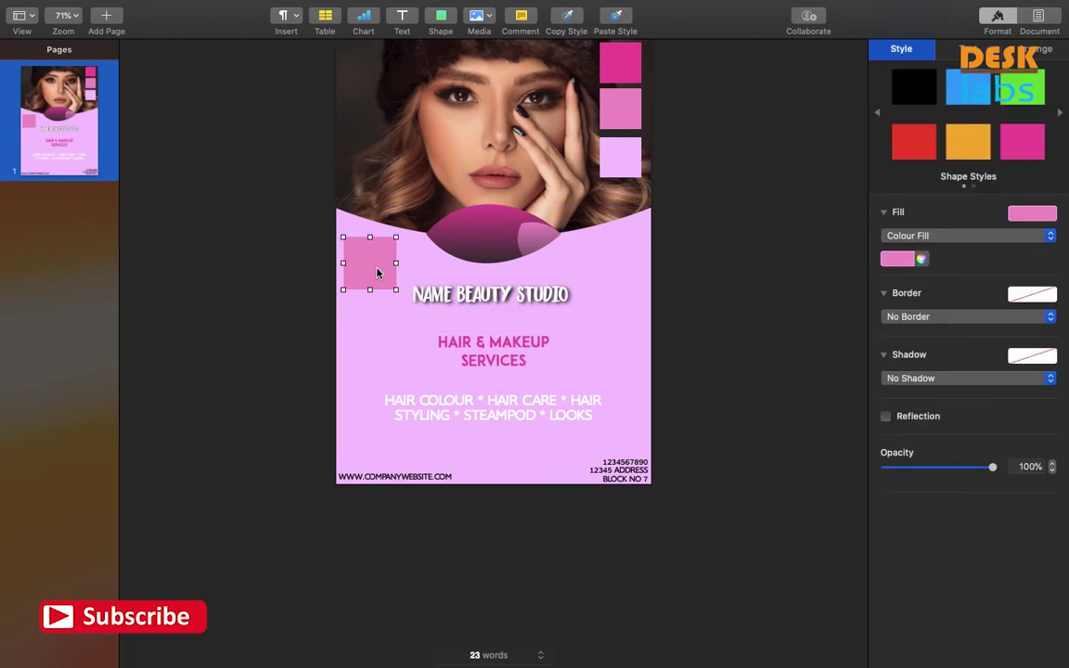
scroll(264, 310, down, 3)
scroll(265, 310, up, 3)
click(496, 223)
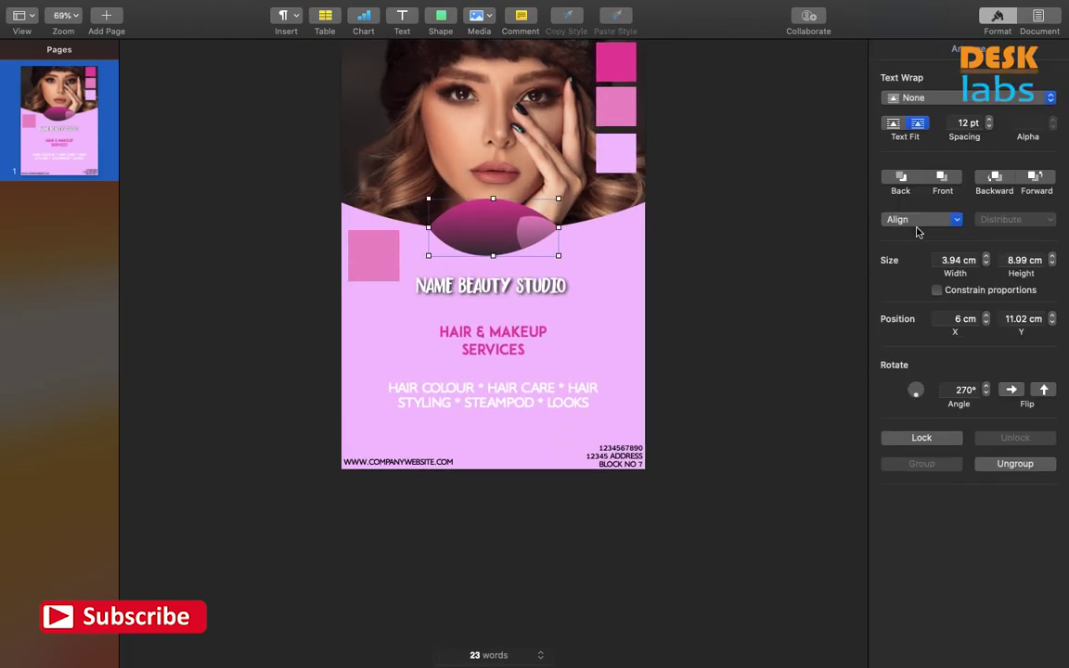
click(480, 237)
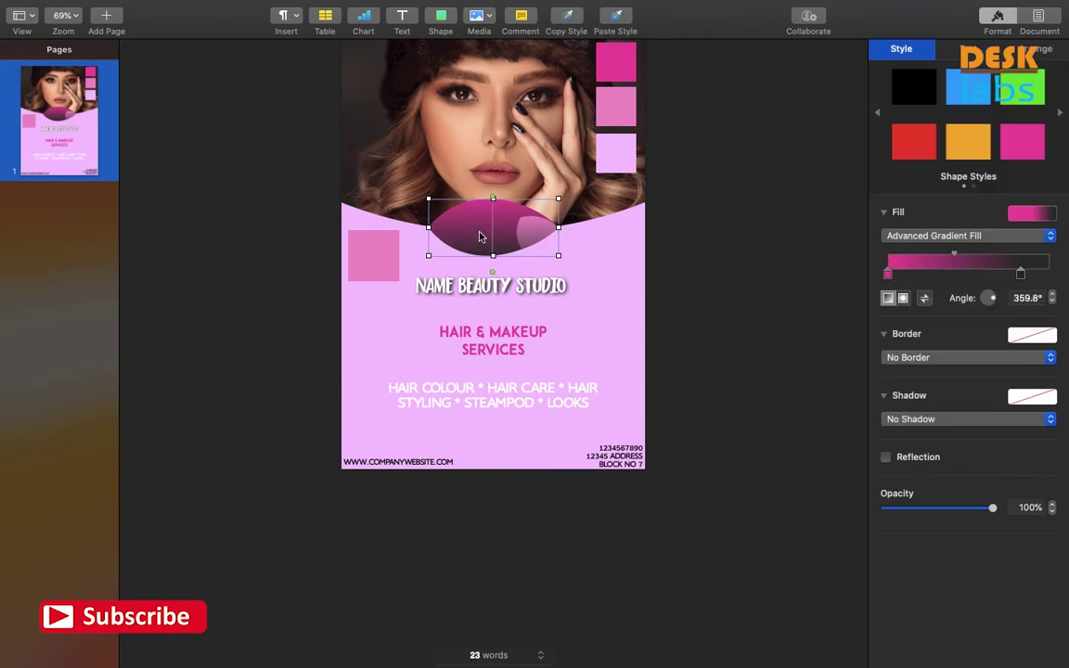
click(891, 423)
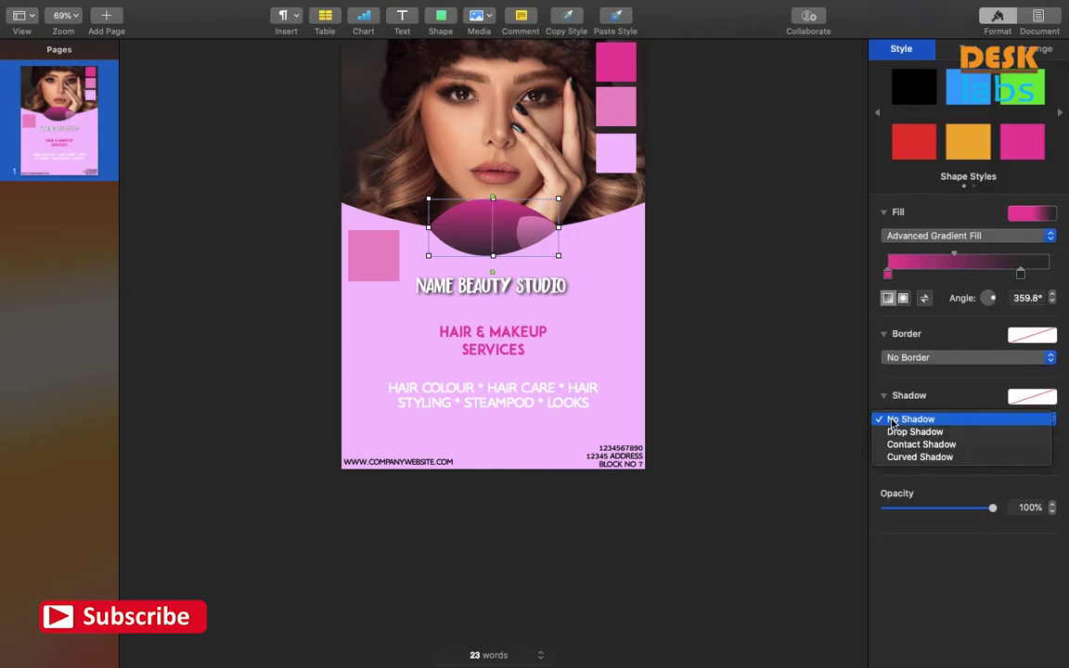
click(901, 444)
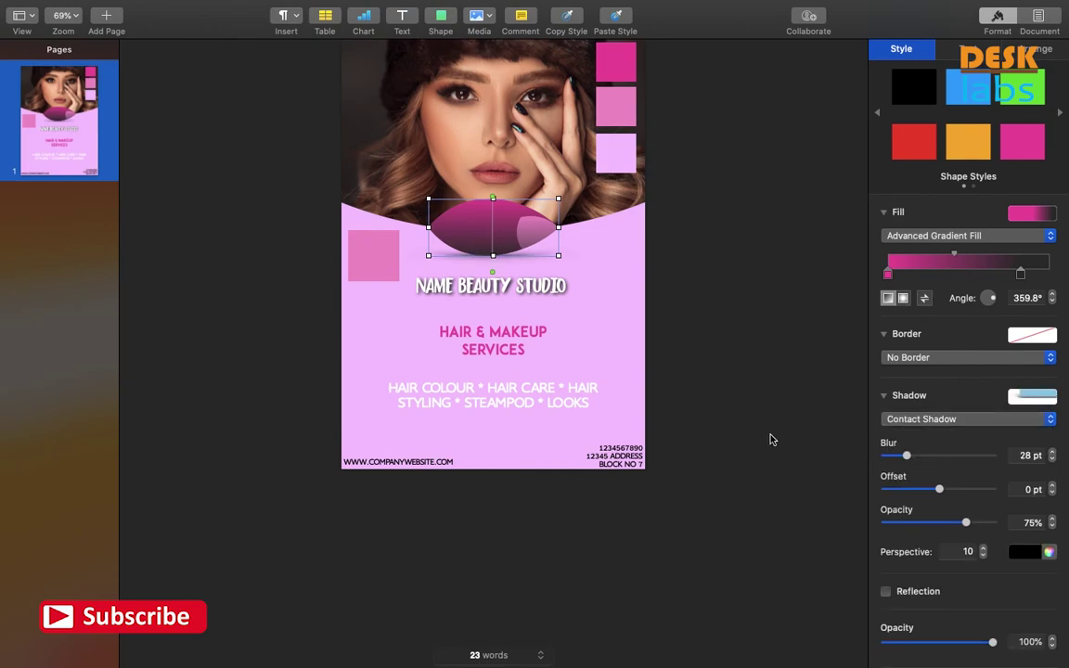
click(770, 439)
Stretch the pink square over the whole page and lower its opacity to a light tint.
scroll(771, 439, down, 3)
scroll(770, 439, down, 2)
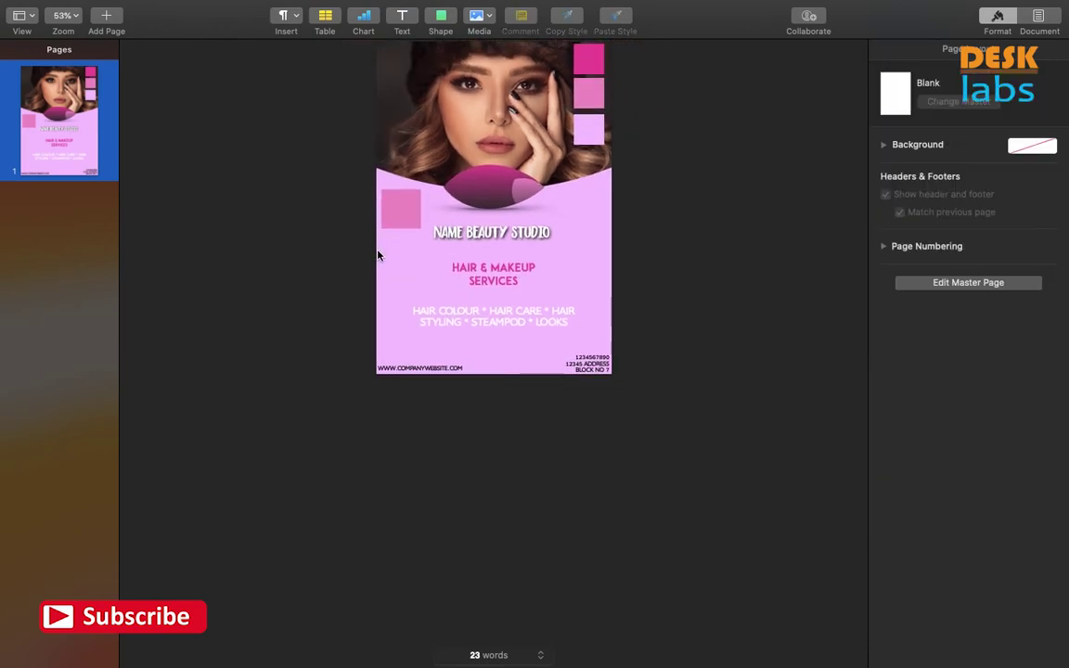
drag(406, 210, 615, 374)
drag(995, 469, 915, 470)
click(750, 453)
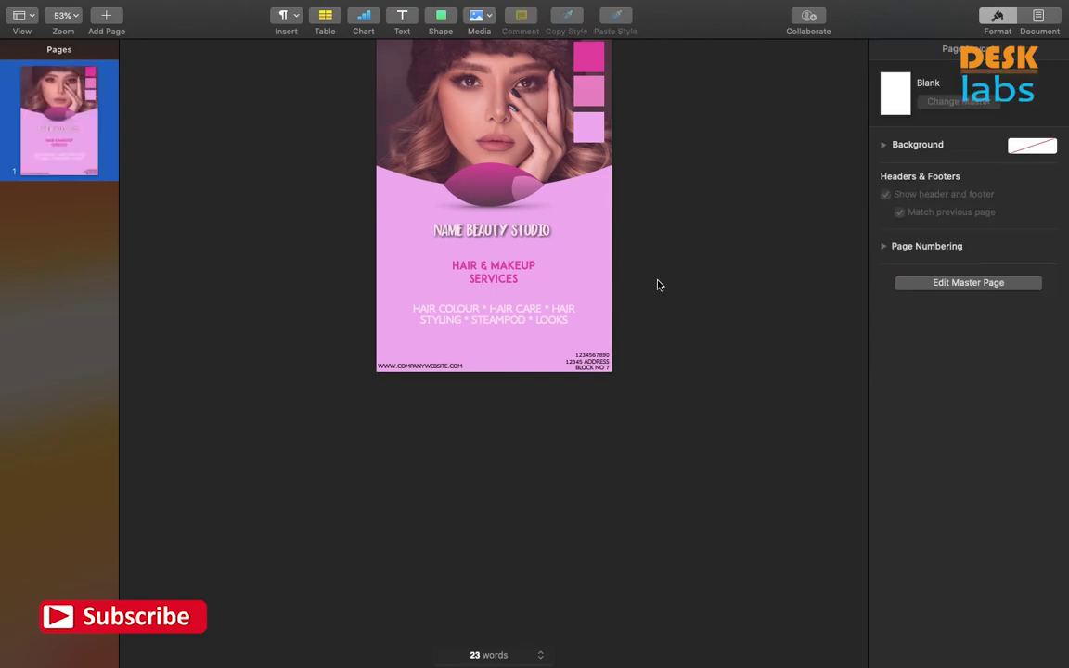
scroll(523, 307, up, 5)
scroll(523, 306, down, 6)
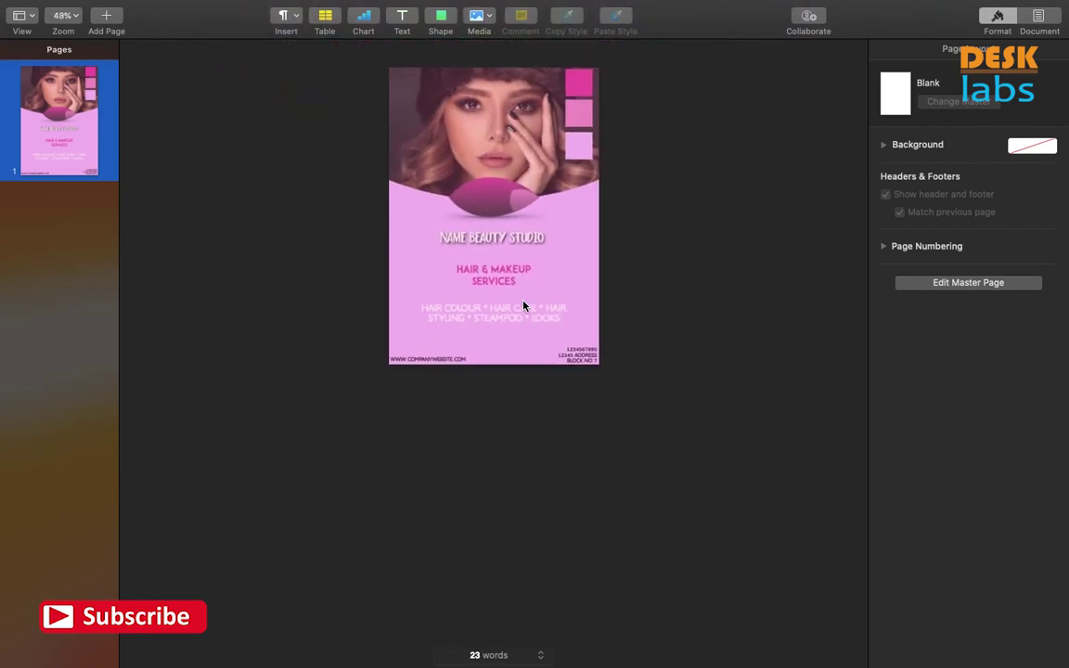
scroll(523, 307, up, 10)
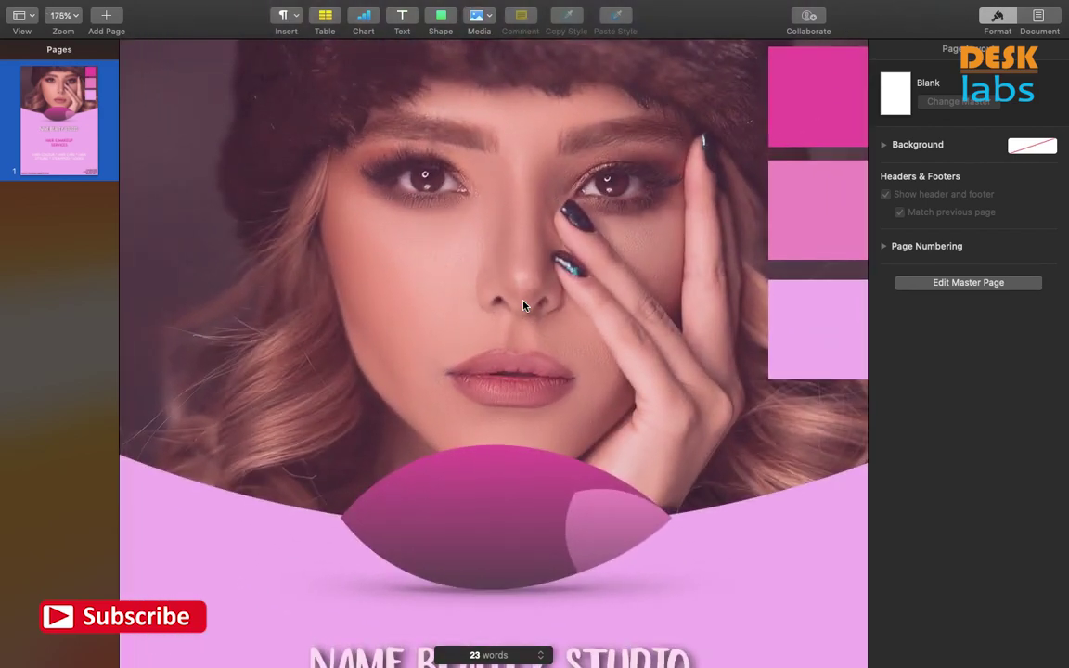
scroll(523, 306, down, 8)
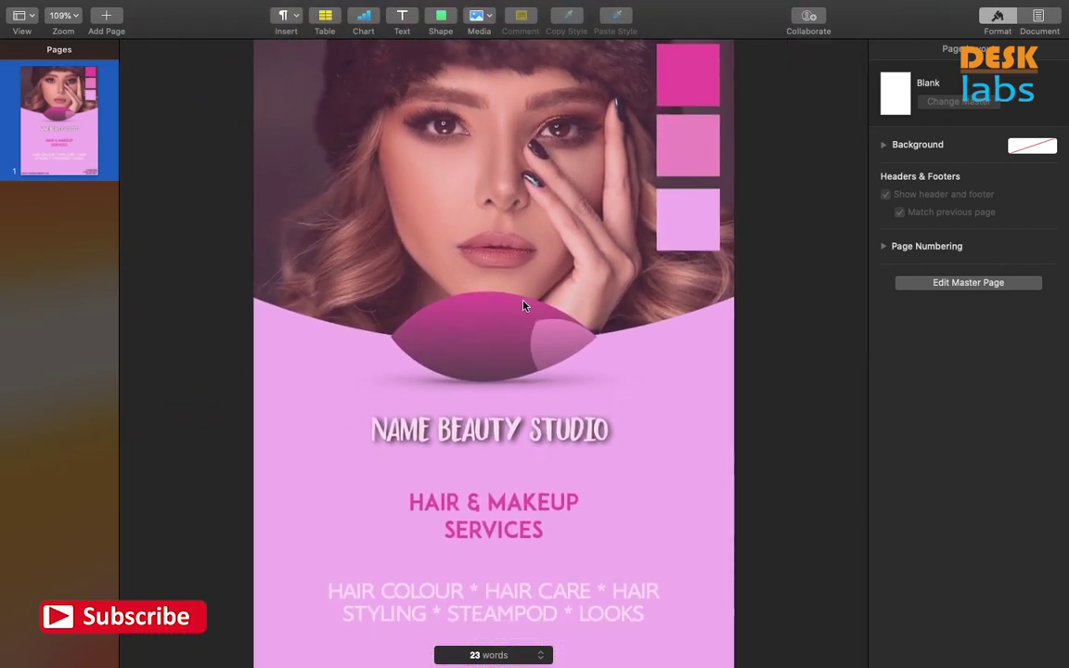
scroll(650, 334, down, 3)
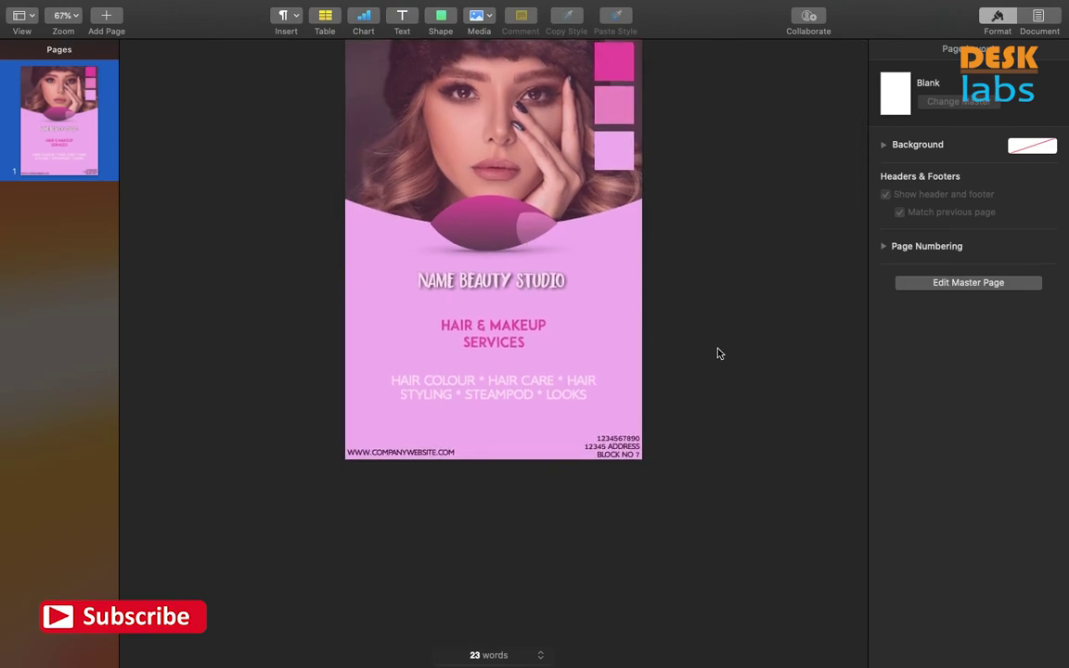